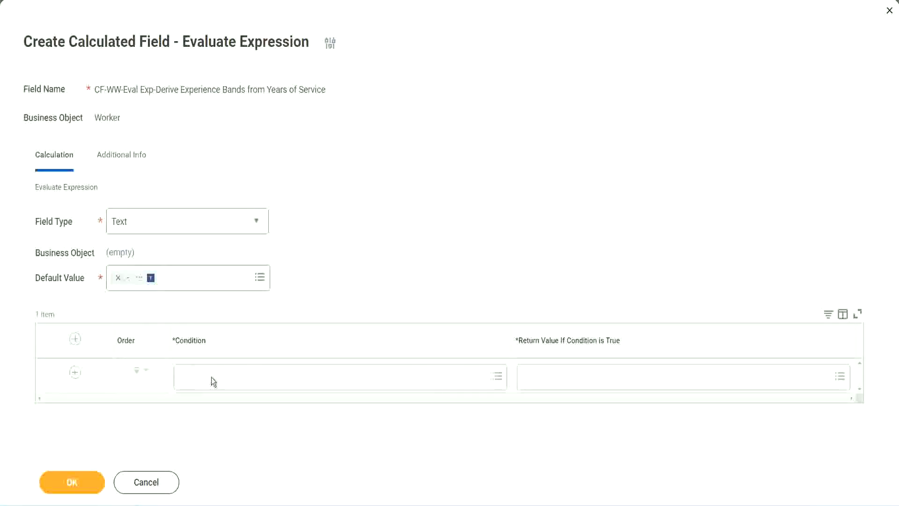
Copy Field 1's name from the Notepad++ notes and set the first row's condition to CF-WW-TF-Length of Service between 0 and 7 years
click(213, 381)
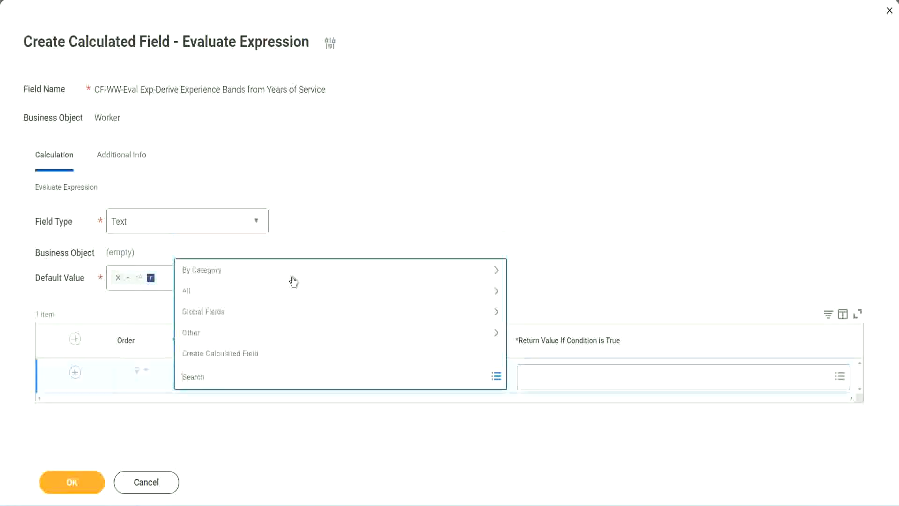
click(344, 208)
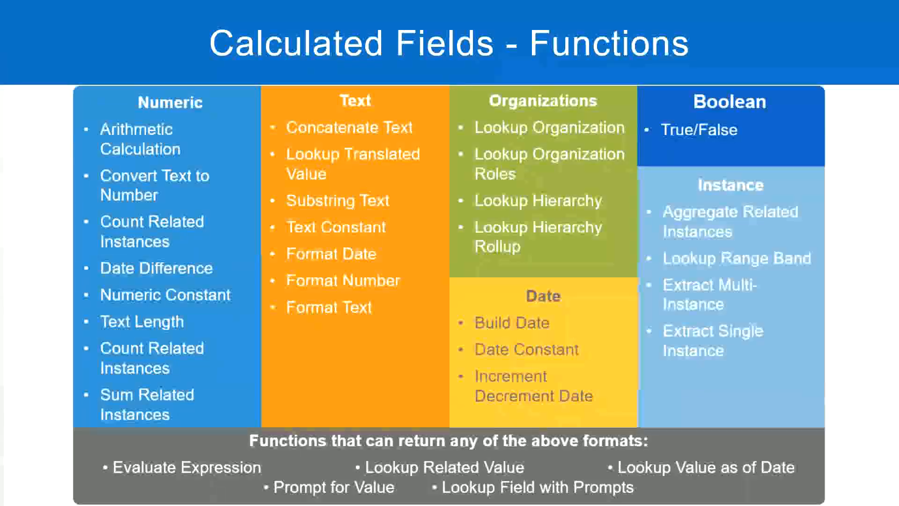
key(alt+Tab)
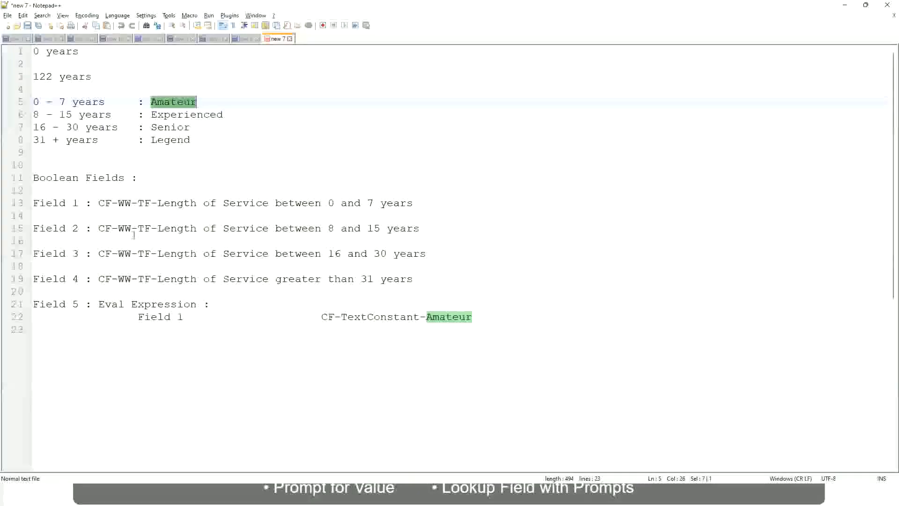
drag(98, 203, 414, 206)
key(ctrl+c)
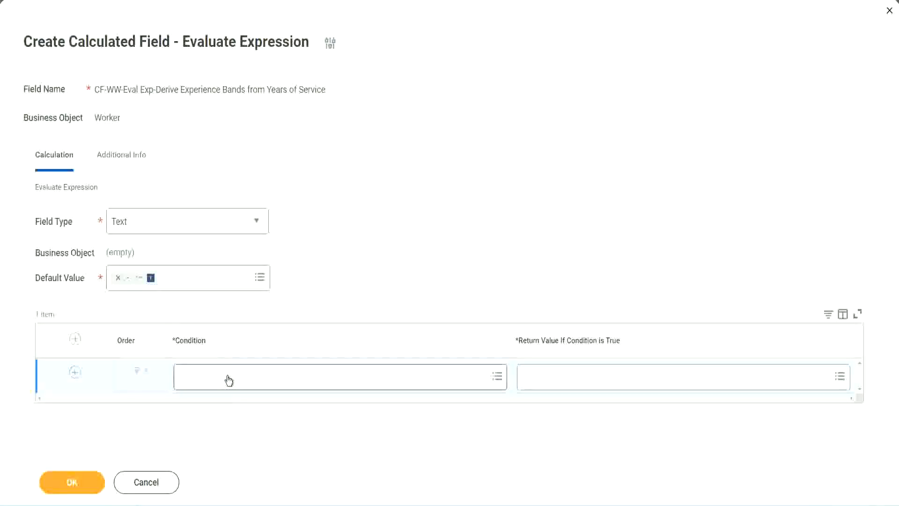
click(228, 380)
key(ctrl+v)
key(Return)
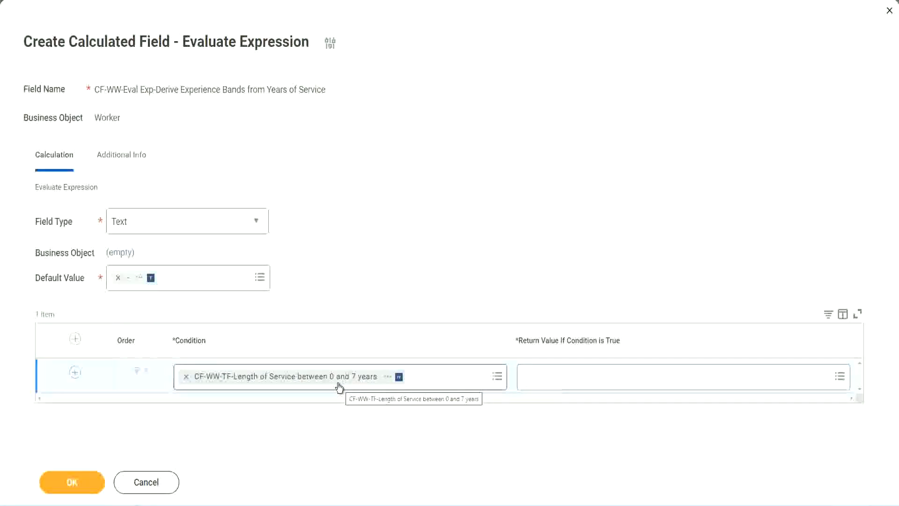
Search the first row's return value options for "Amaterue"
click(585, 384)
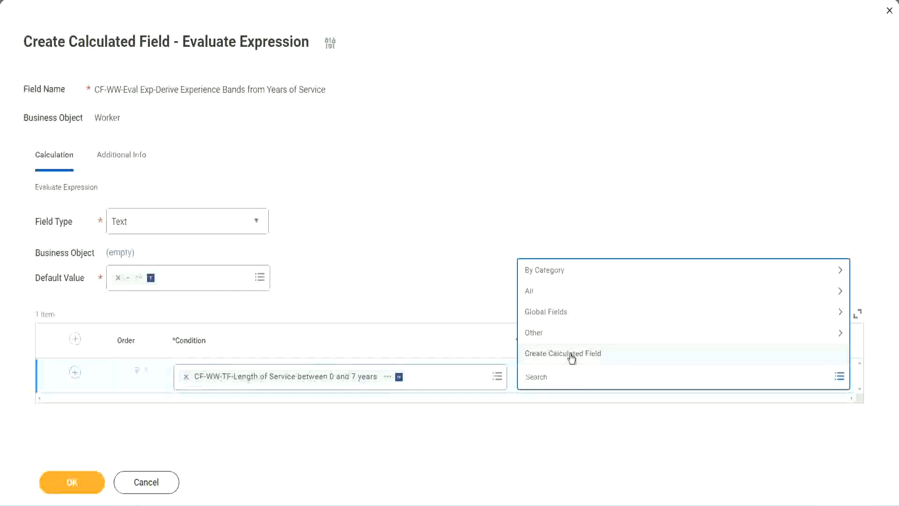
click(519, 229)
click(541, 380)
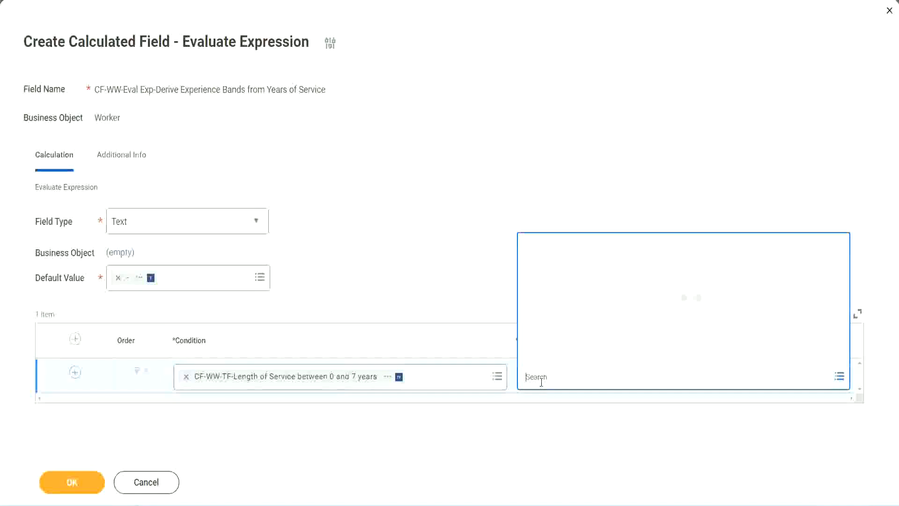
text(Amaterue)
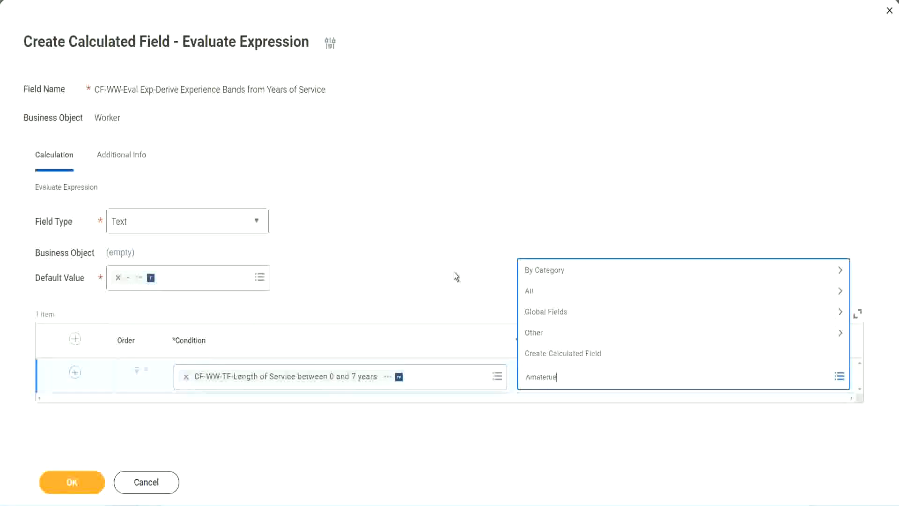
key(Return)
click(566, 379)
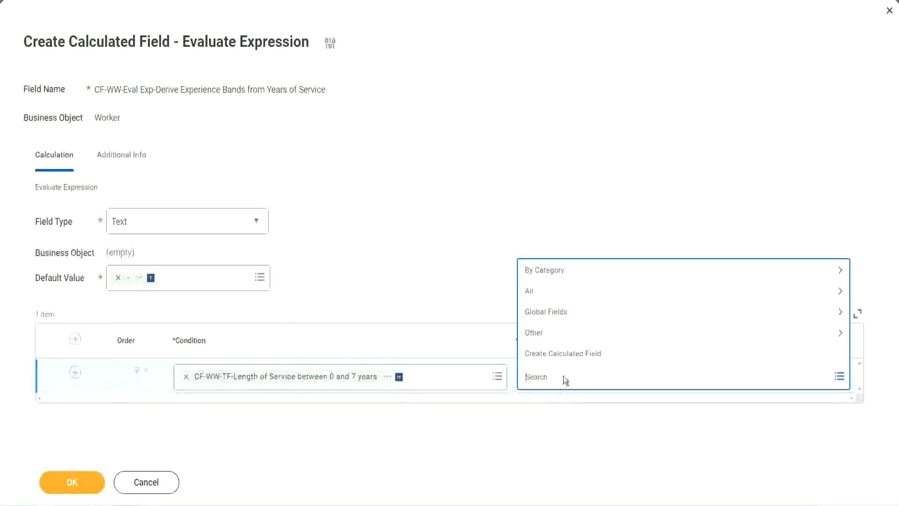
click(453, 271)
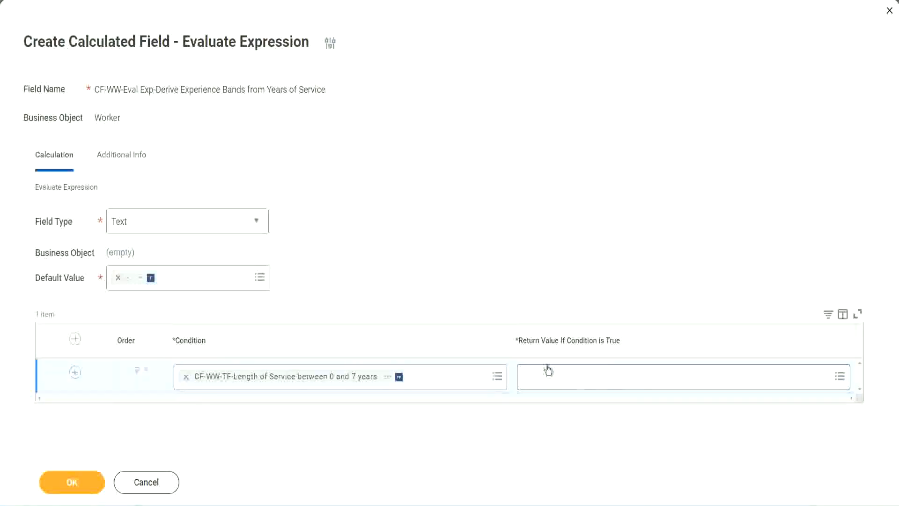
Start a new calculated field for the first row's return value and name it CF-WW-TC-Amateur
click(582, 376)
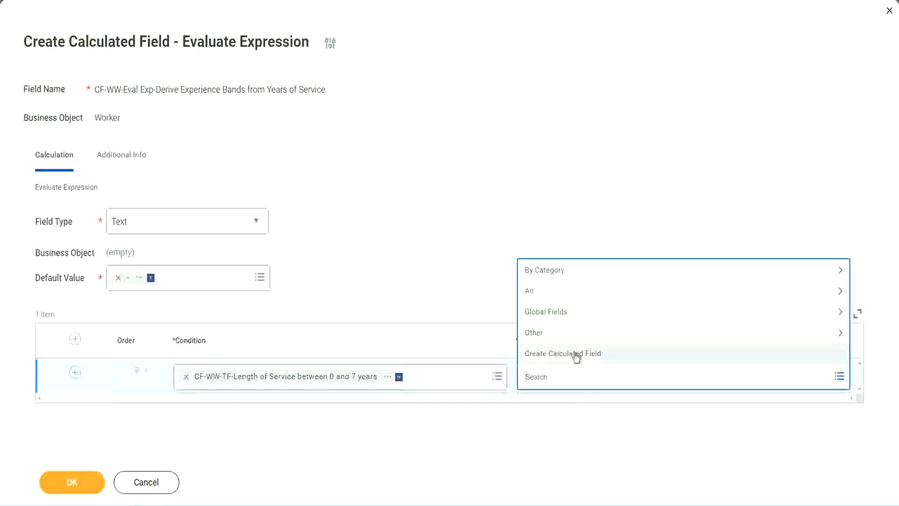
click(576, 358)
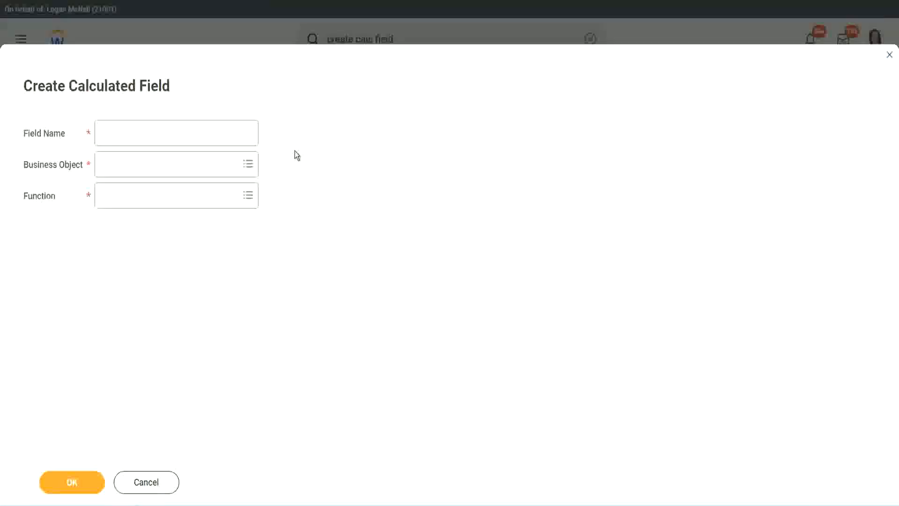
click(111, 134)
text(CF-)
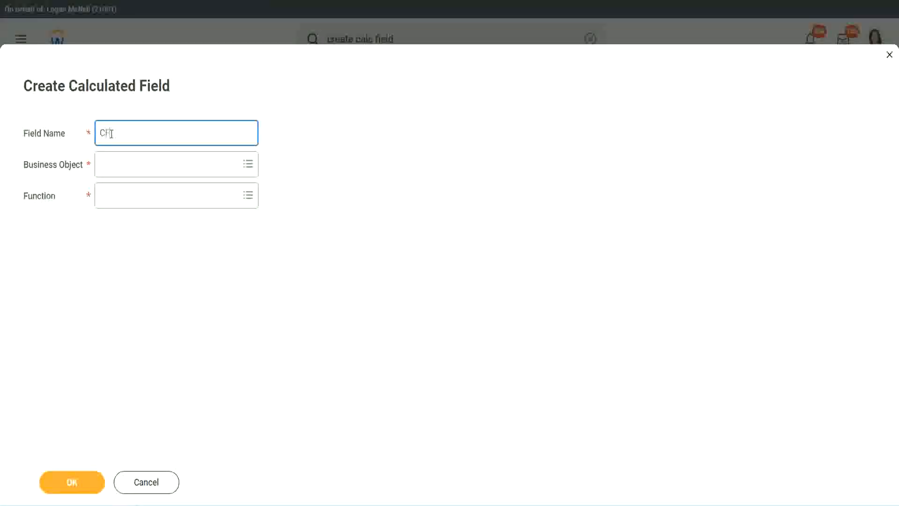
text(TC-Amateur)
click(113, 132)
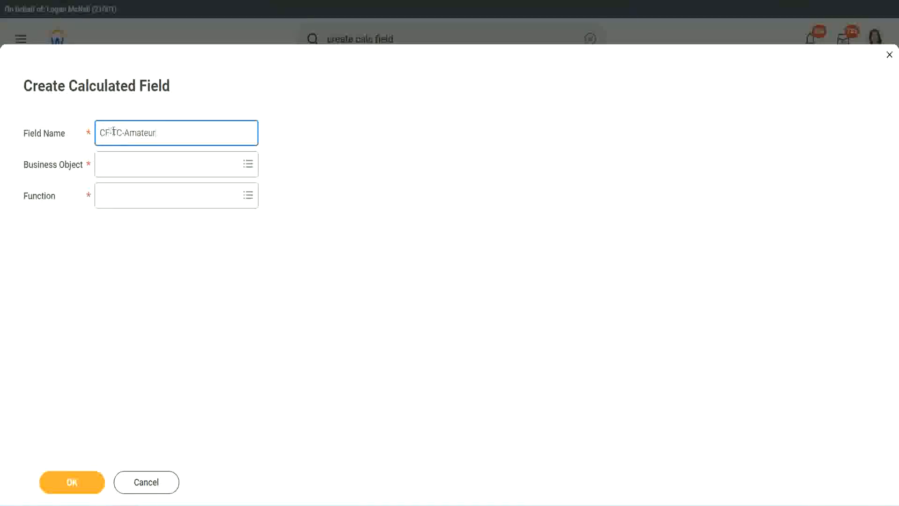
text(WW)
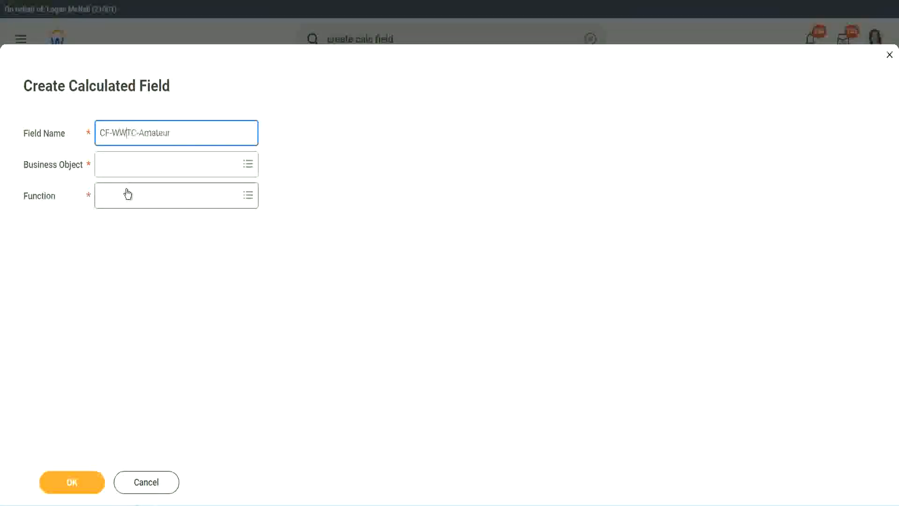
text(-)
Set the new calculated field's business object to Global
click(127, 165)
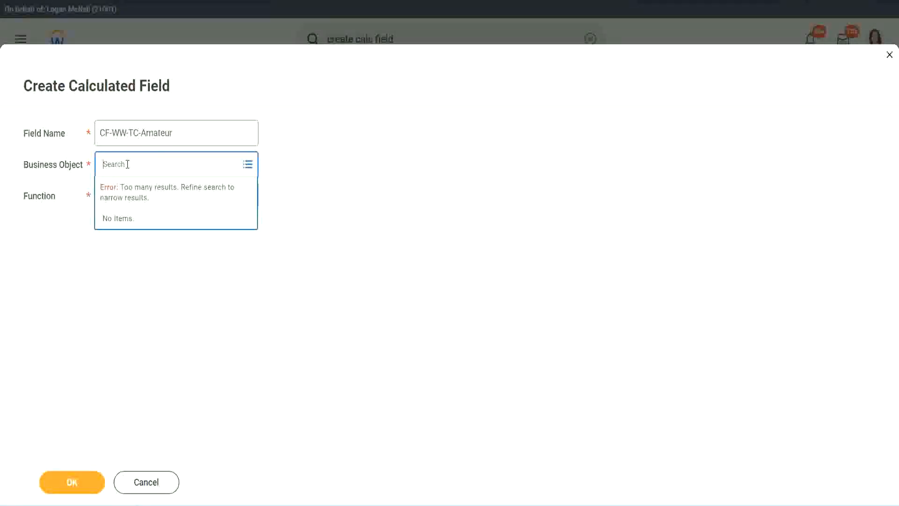
text(worker)
key(BackSpace)
key(BackSpace)
key(BackSpace)
key(BackSpace)
key(BackSpace)
key(BackSpace)
text(glob)
key(Return)
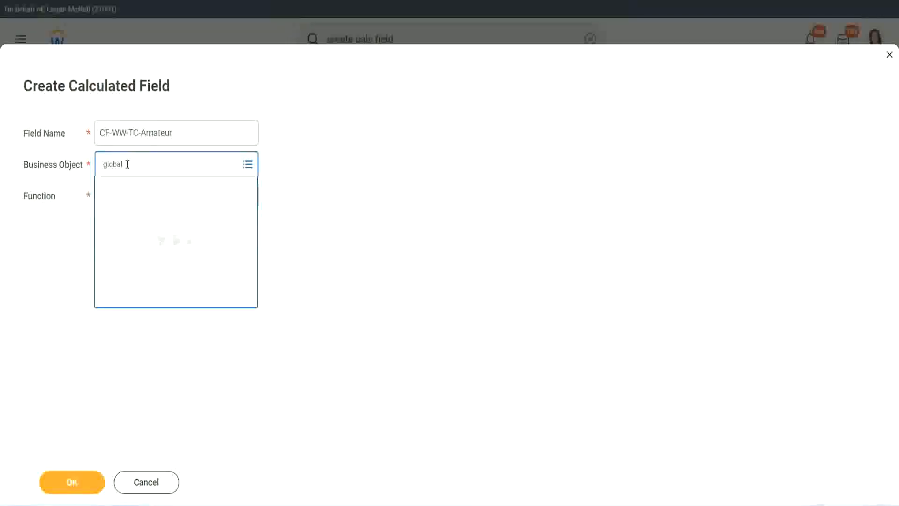
click(141, 219)
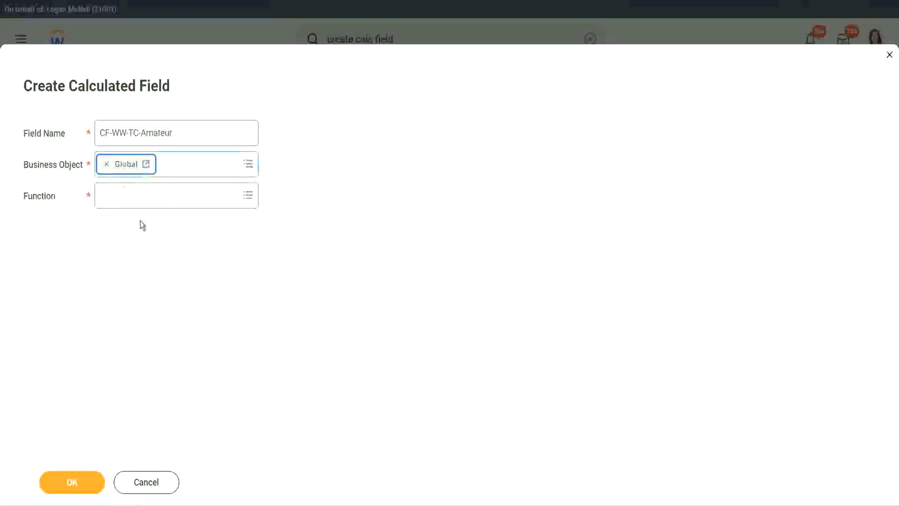
triple_click(178, 132)
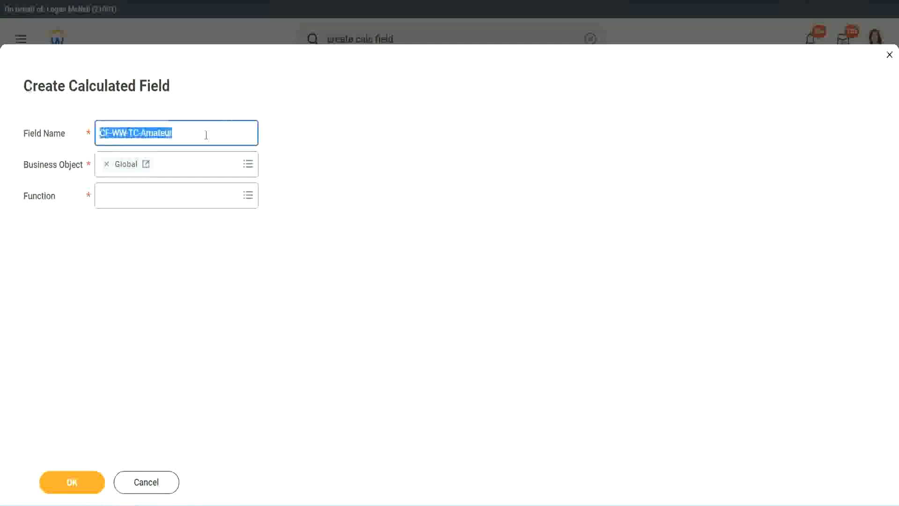
click(194, 136)
double_click(177, 131)
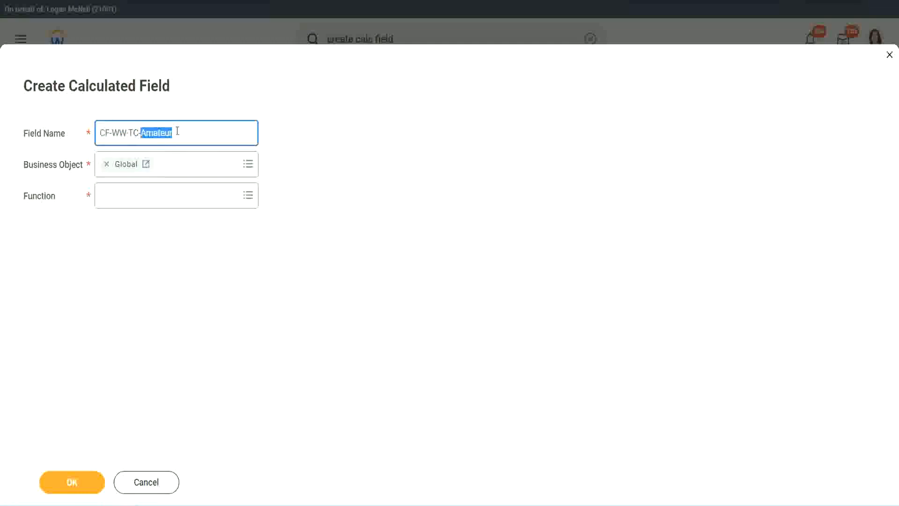
click(186, 130)
double_click(168, 134)
Choose Text Constant as the new field's function and continue to its definition
click(125, 194)
text(text const)
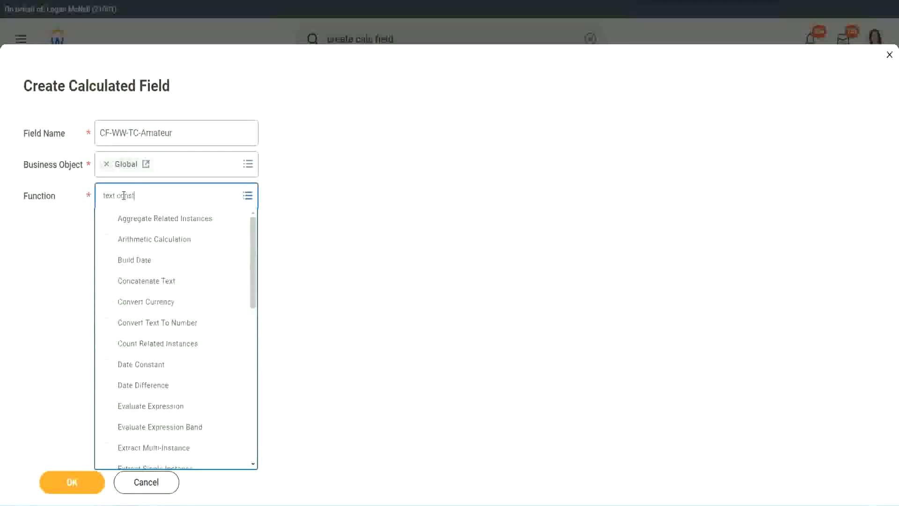
key(Return)
click(75, 490)
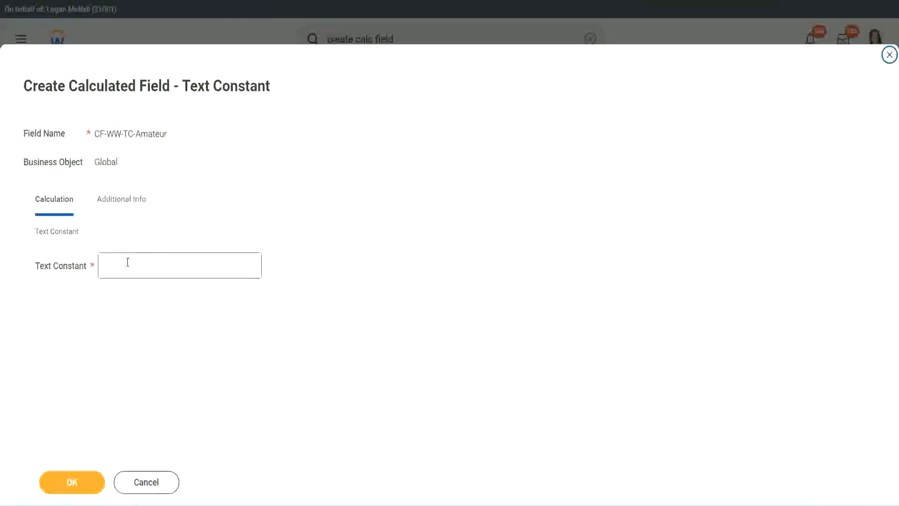
Set the text constant to Amateur and save the field as the first row's return value
click(148, 264)
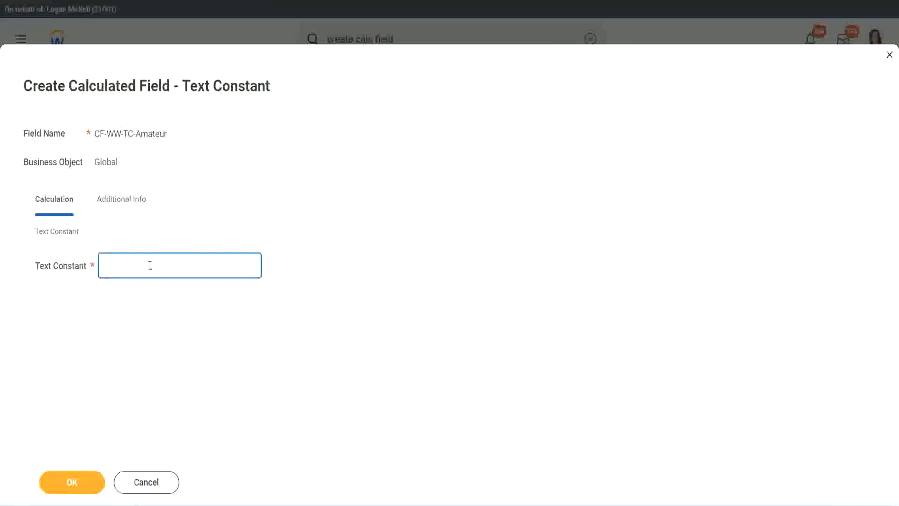
text(Amateur)
click(68, 484)
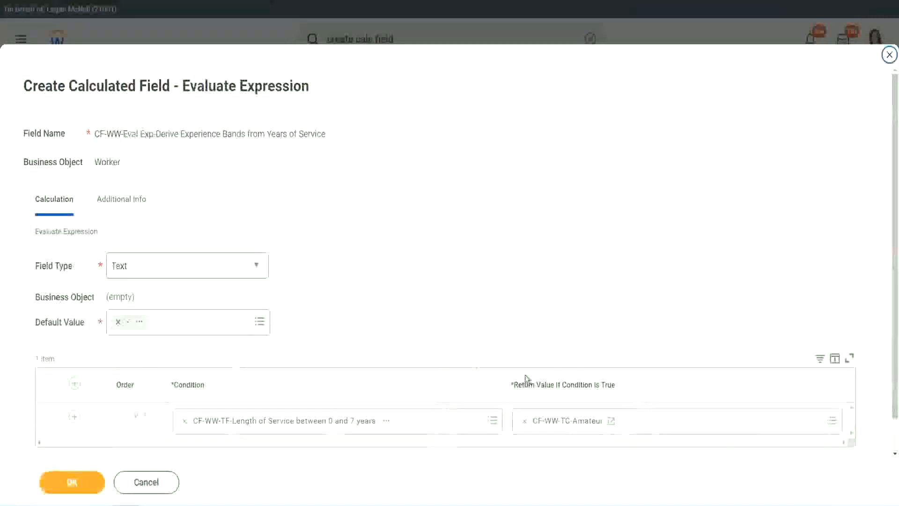
right_click(559, 424)
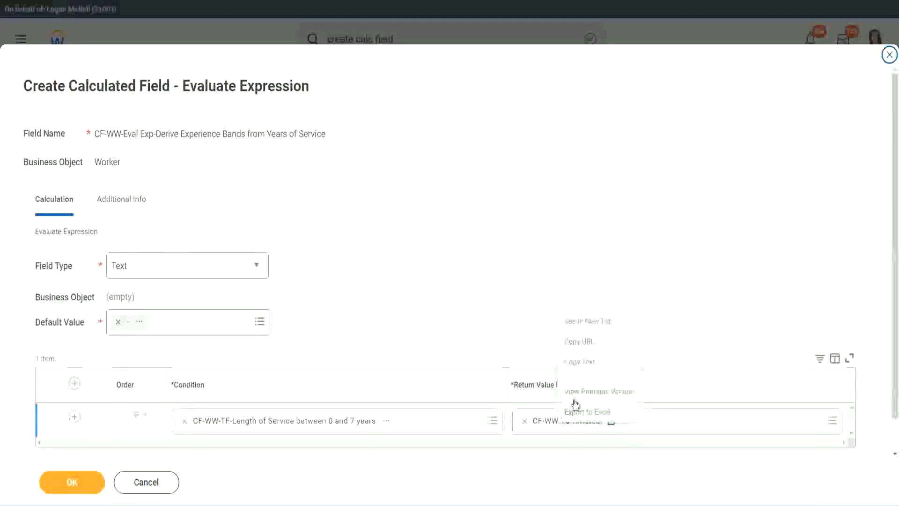
click(518, 385)
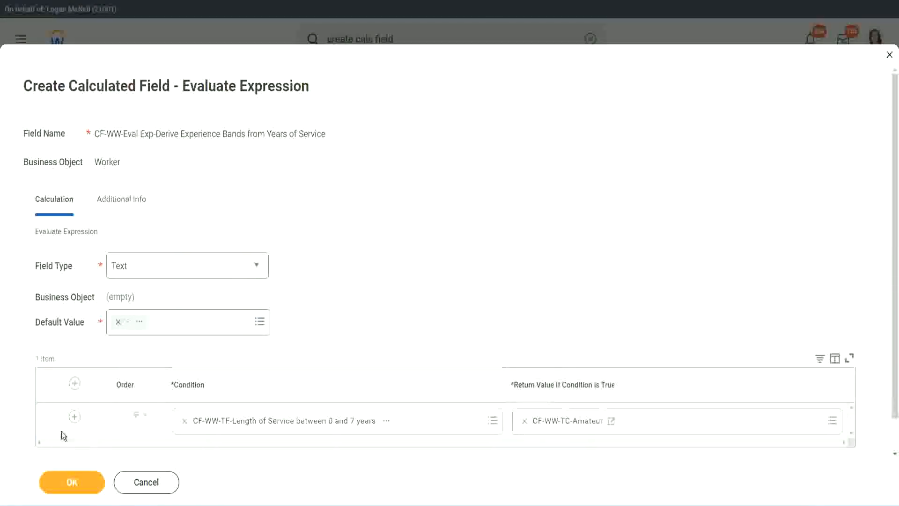
Add three more rows and set the second row's condition to CF-WW-TF-Length of Service between 8 and 15 years
click(72, 422)
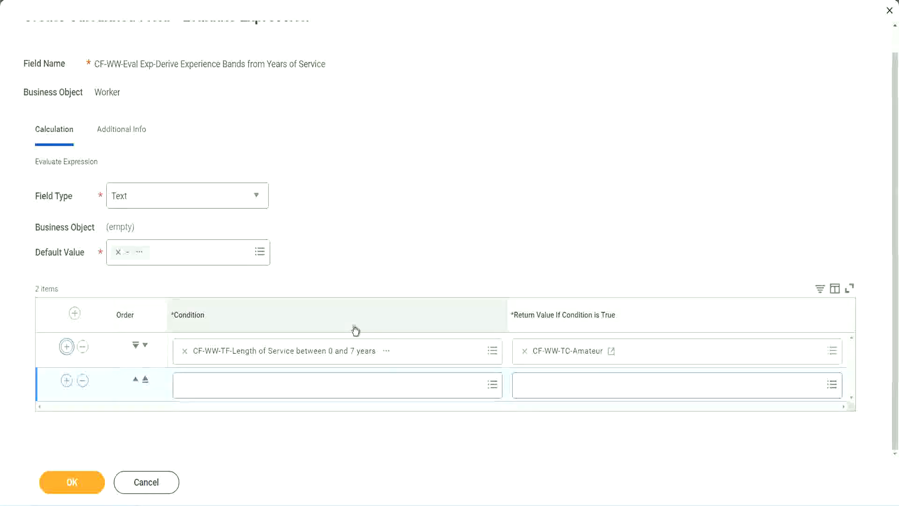
click(67, 382)
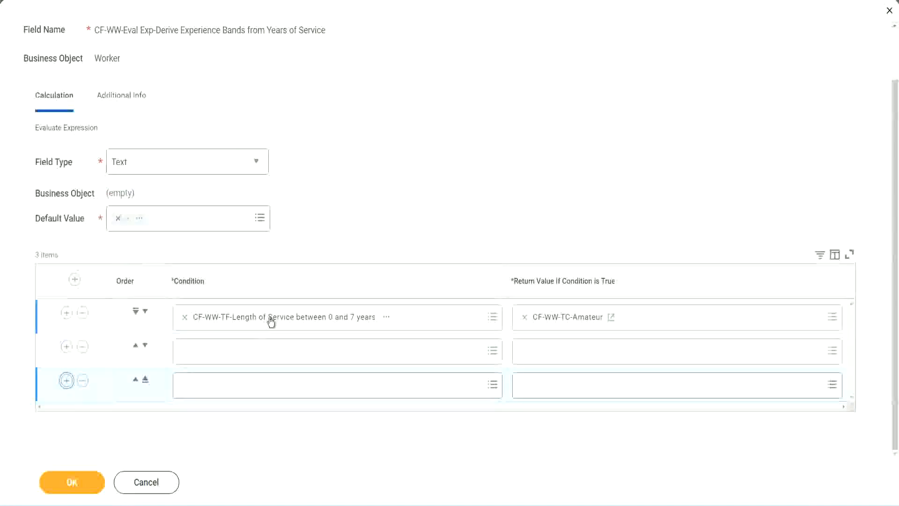
click(221, 356)
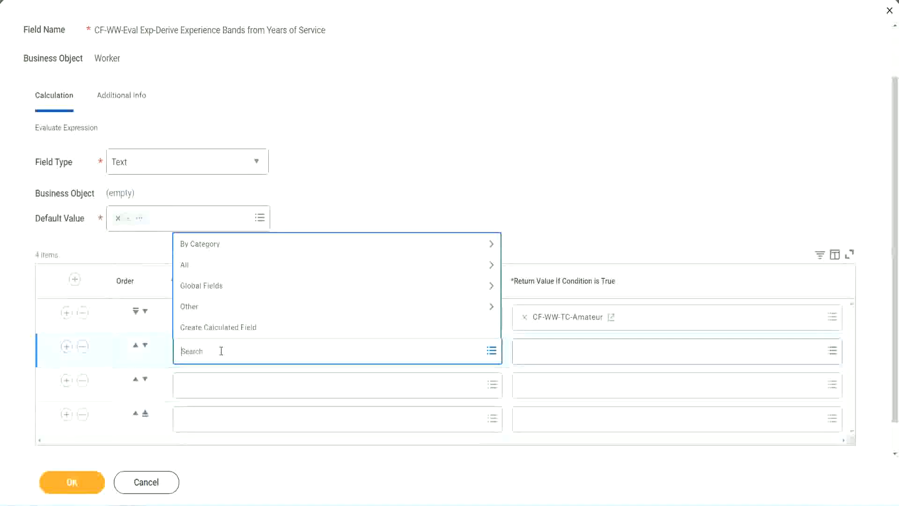
text(cf-ww)
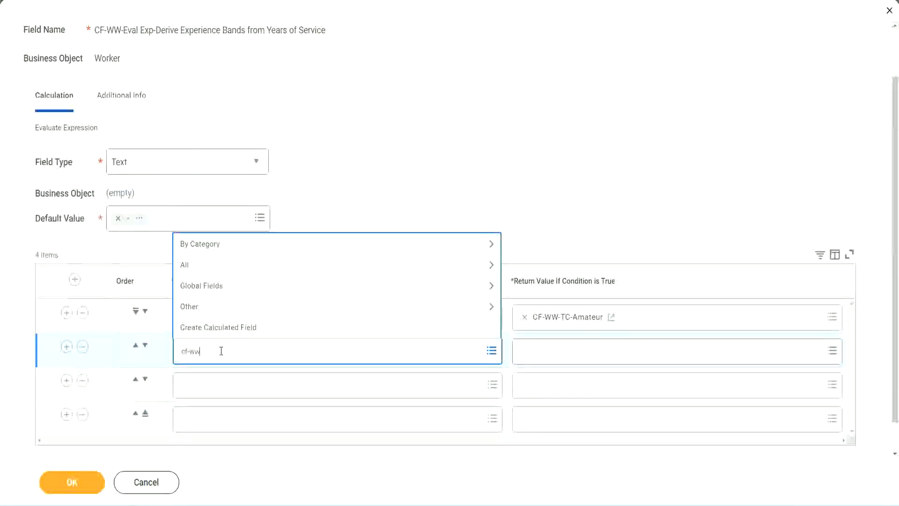
text(-tf)
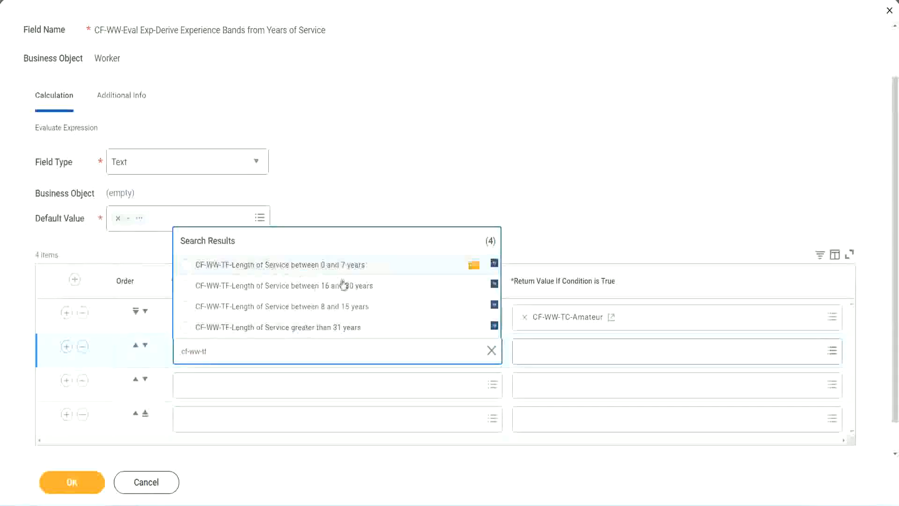
click(345, 309)
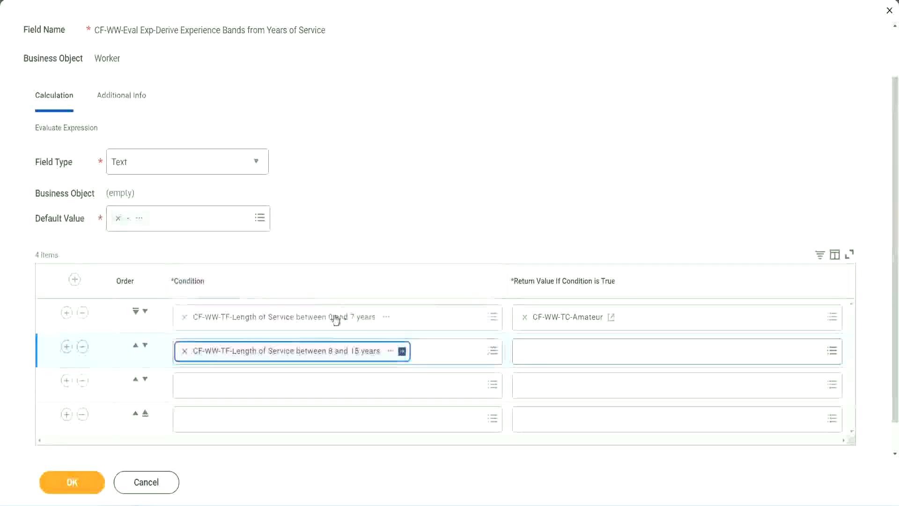
Set the third row's condition to CF-WW-TF-Length of Service between 16 and 30 years
click(227, 385)
text(cf)
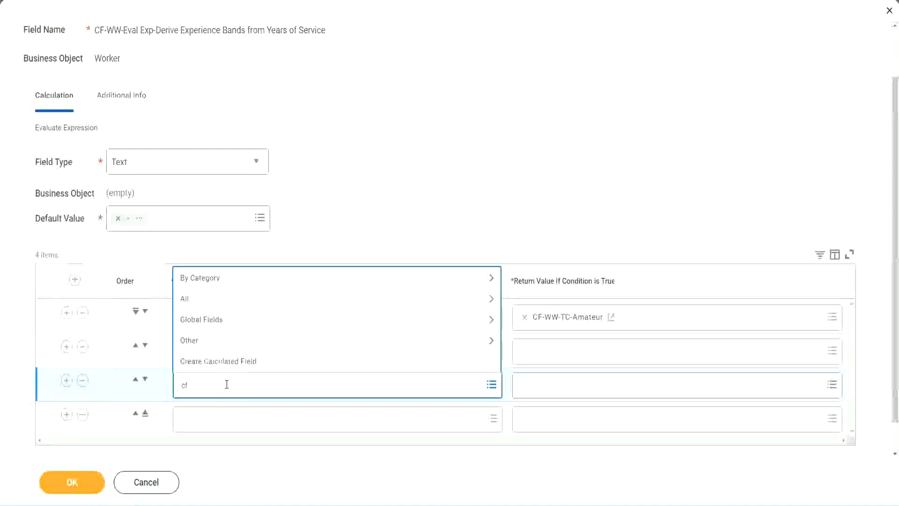
text(-ww-tf)
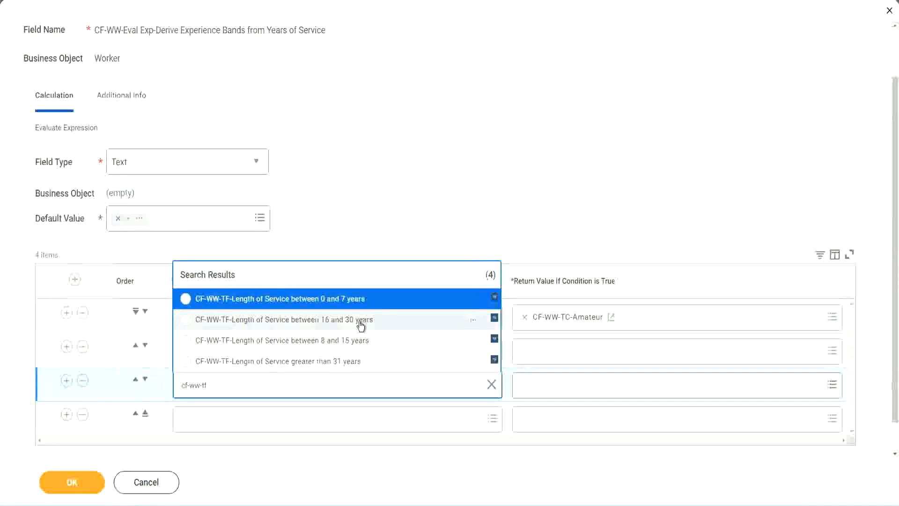
click(361, 324)
Set the fourth row's condition to CF-WW-TF-Length of Service greater than 31 years
click(212, 420)
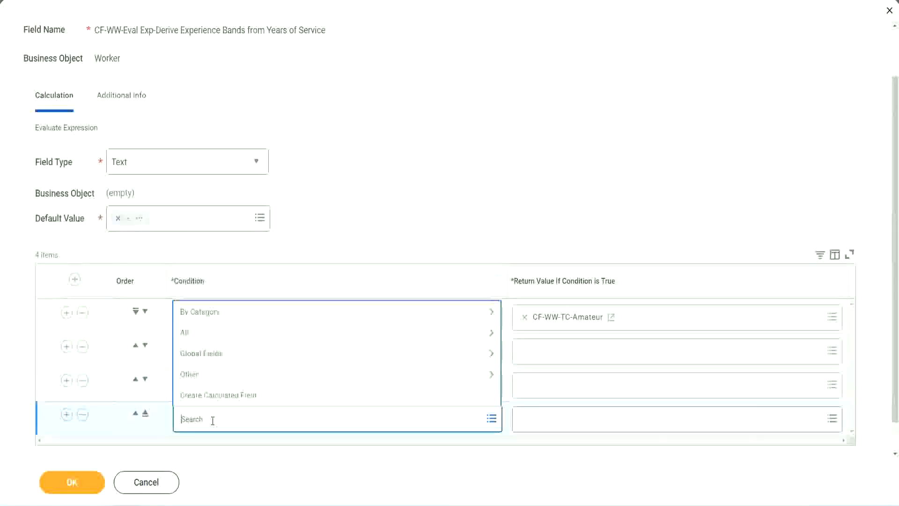
text(cf-ww)
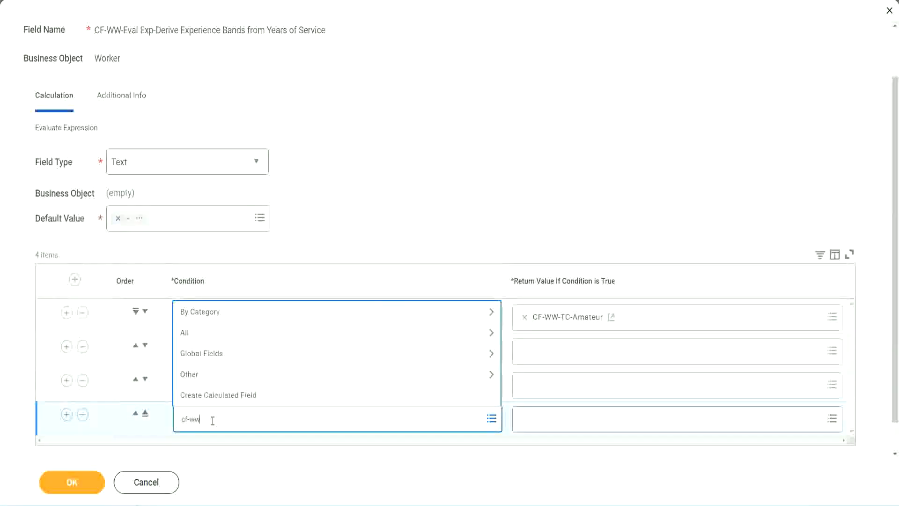
text( tf 31)
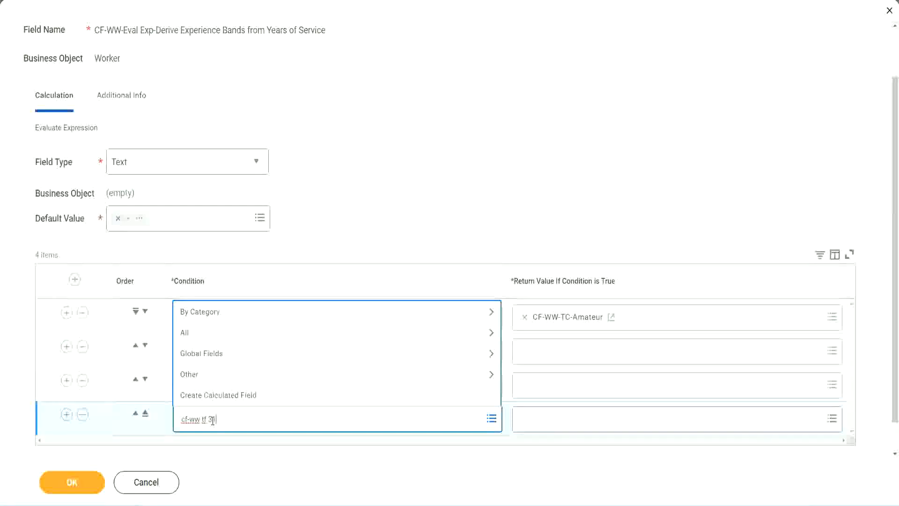
key(Return)
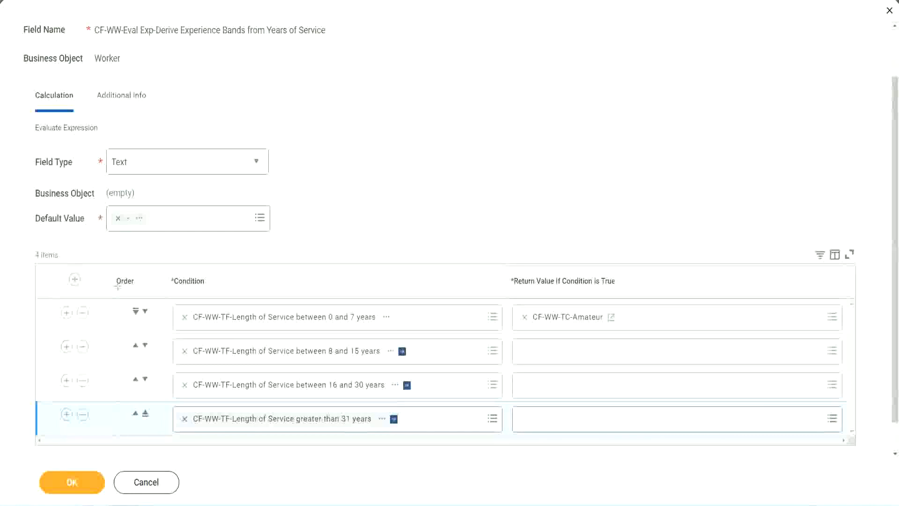
Try reordering the conditions by moving the 8 to 15 years row above the 0 to 7 years row and back
drag(101, 274, 99, 369)
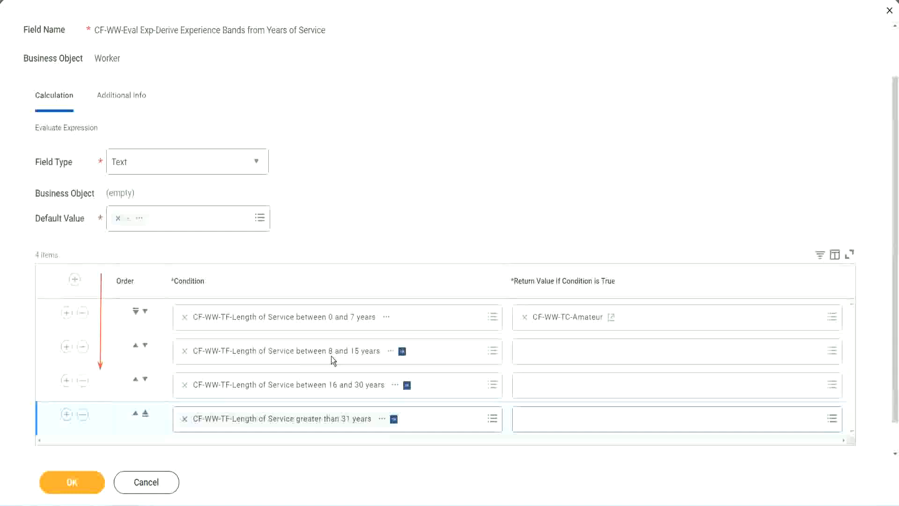
click(136, 346)
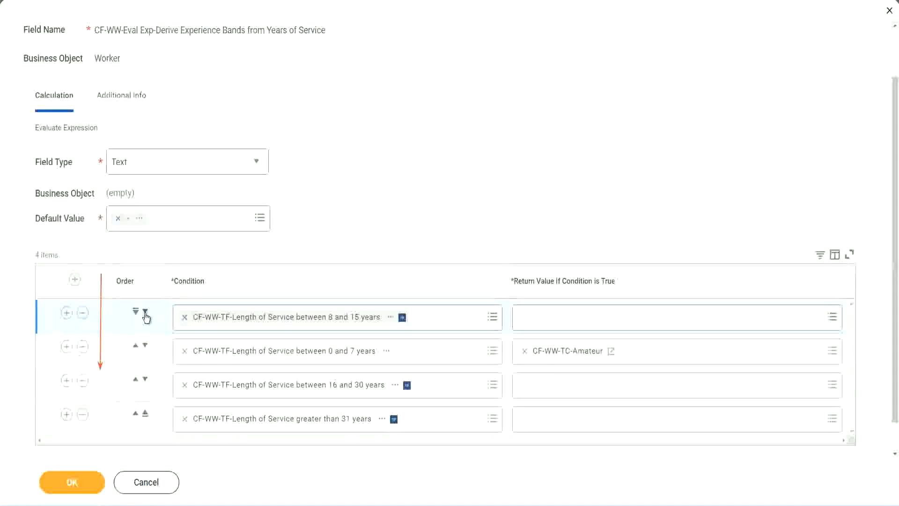
click(145, 312)
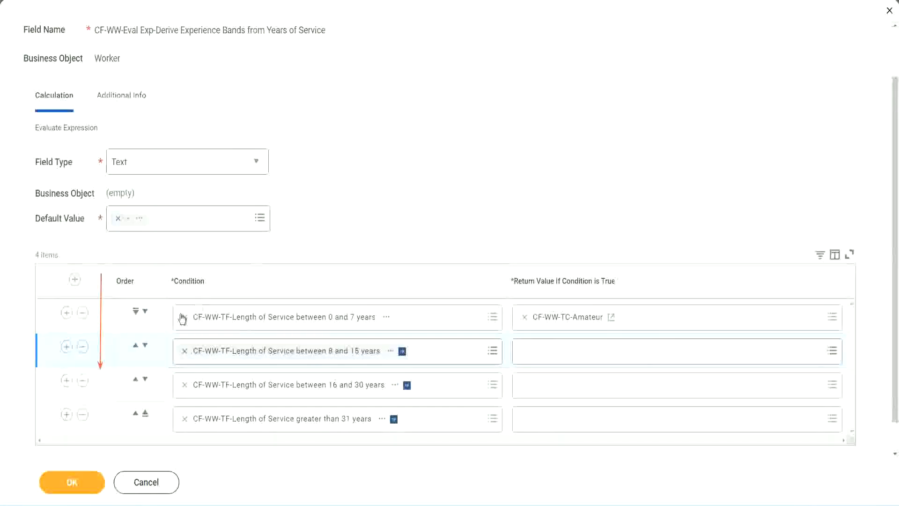
Move the 8 to 15 years row to first place and back to second, copying the CF-WW-TC-Amateur return value's text in between
click(136, 347)
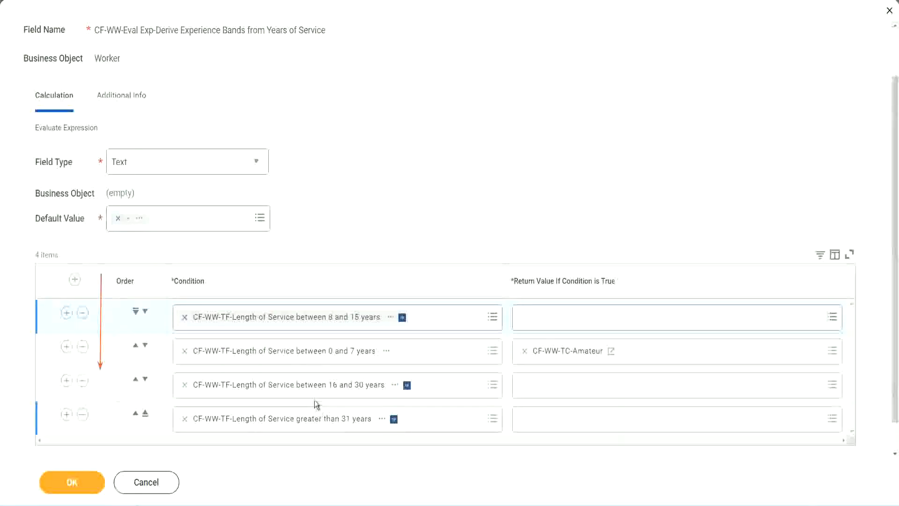
right_click(569, 359)
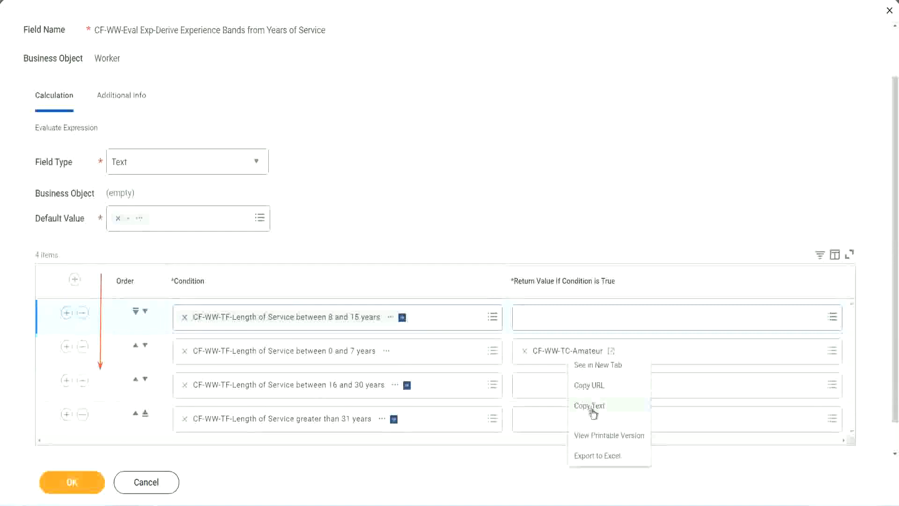
click(145, 311)
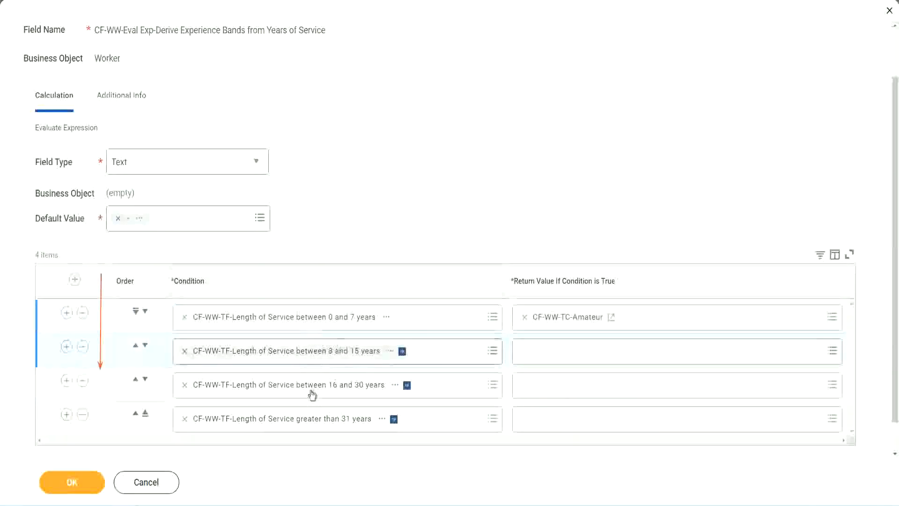
Create a calculated field CF-WW-TC-Experienced for the second row's return value, with business object Global and function Text Constant
click(527, 351)
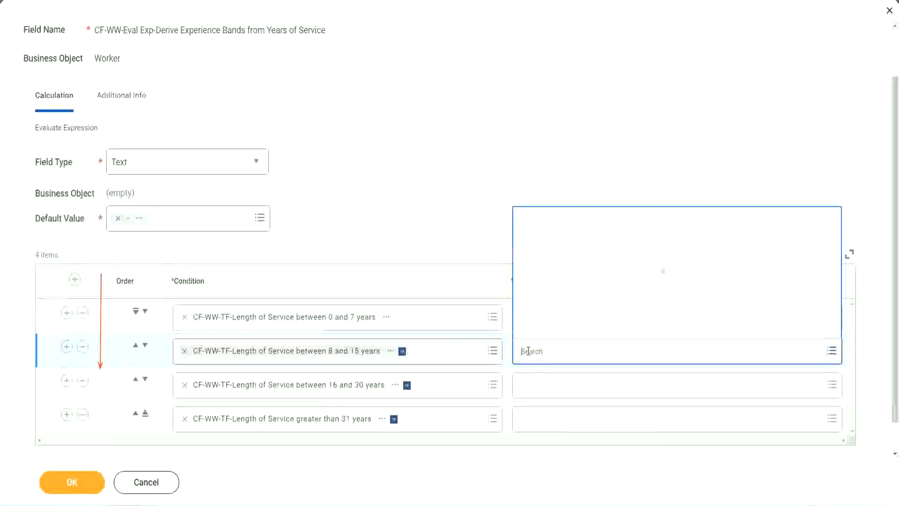
click(557, 329)
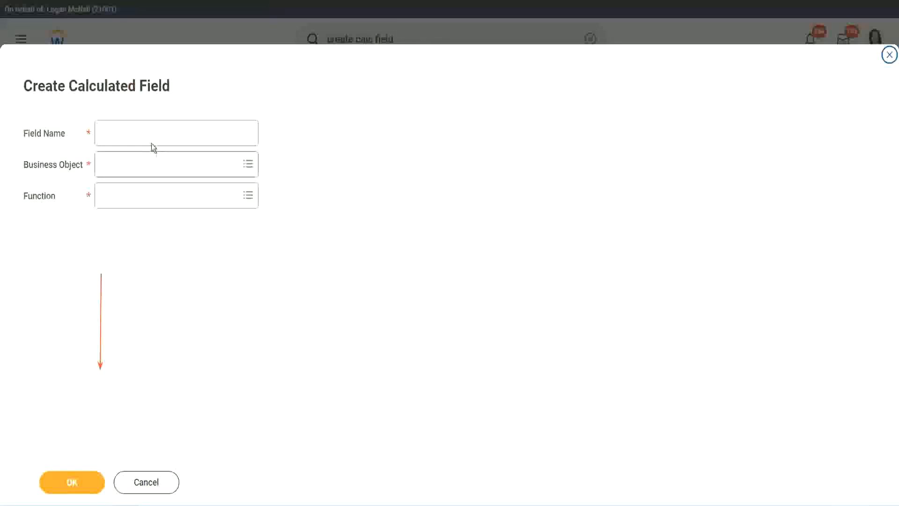
click(143, 132)
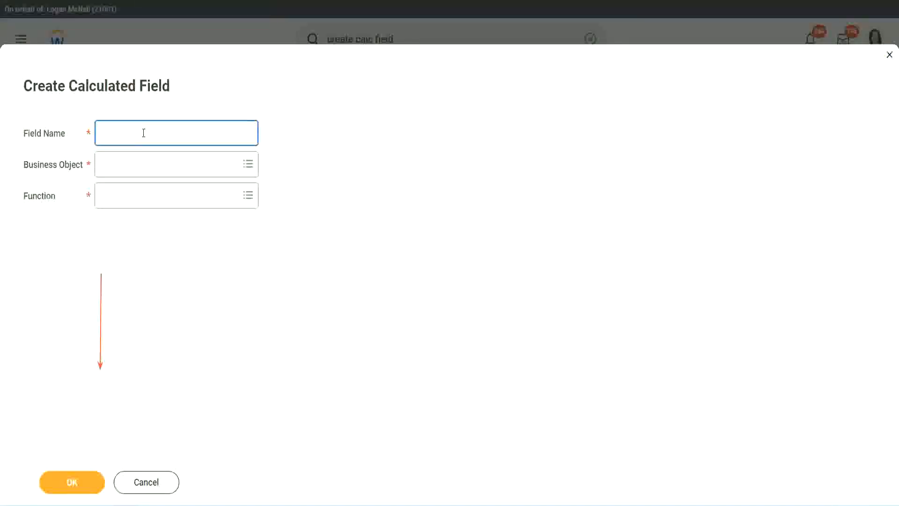
text(CF-WW-TC-Amateur)
double_click(153, 134)
text(Ex)
text(per)
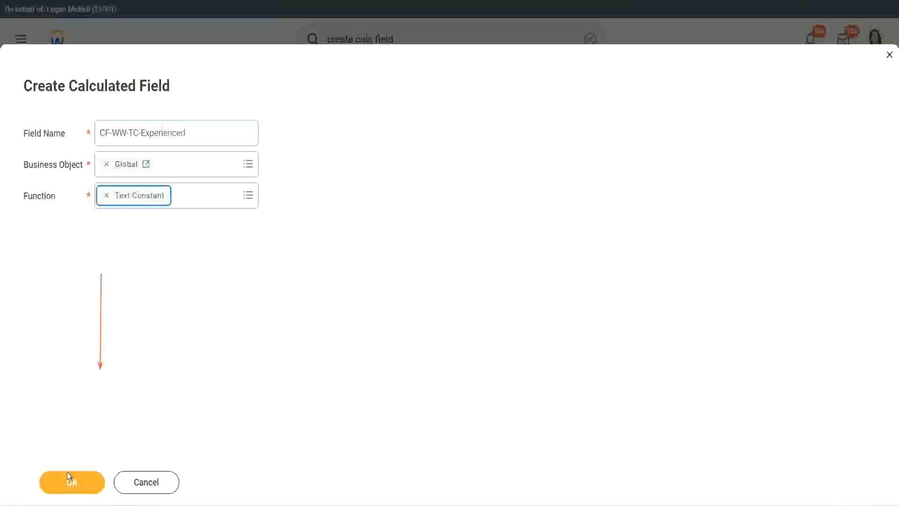
click(71, 480)
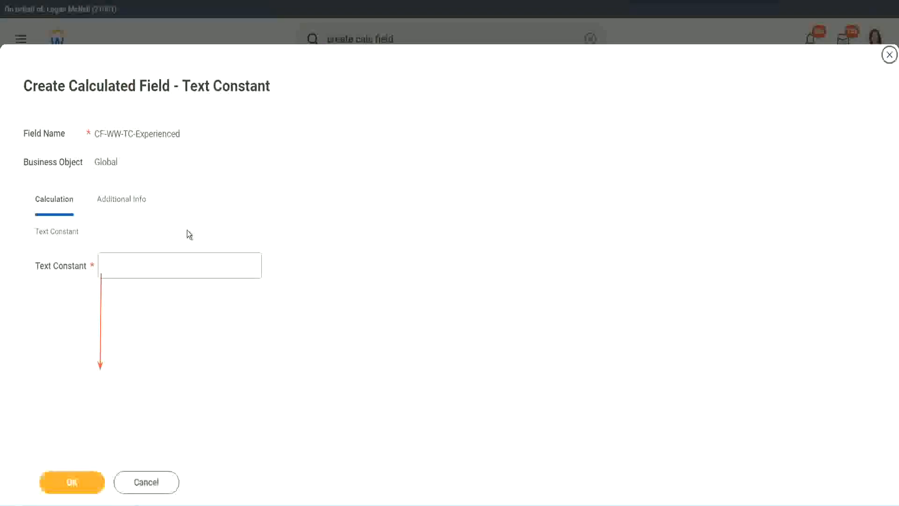
Set the text constant to Experienced and save the field as the second row's return value
click(139, 265)
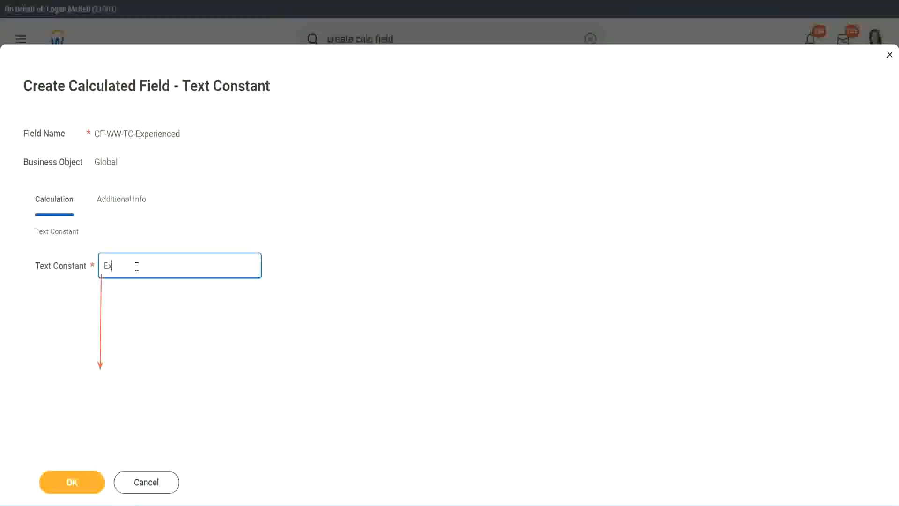
click(74, 480)
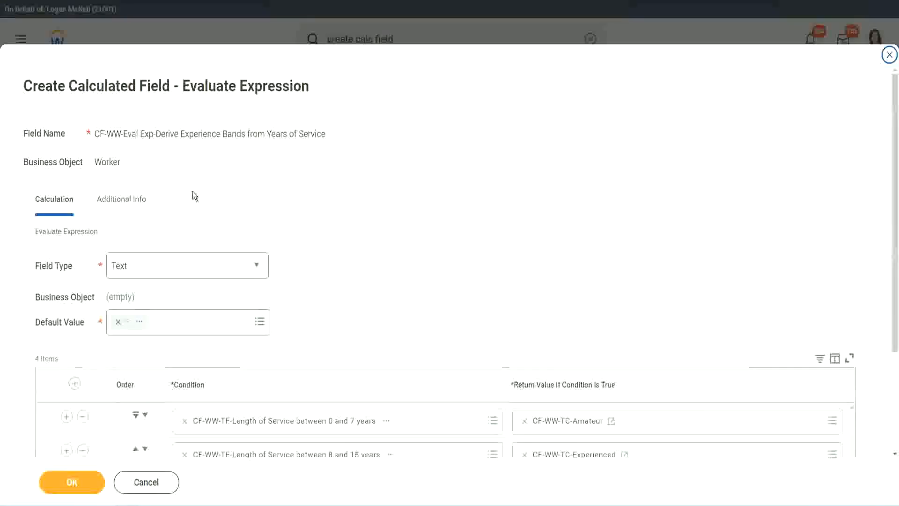
Start a calculated field for the third row's return value, name it CF-WW-TC-Amateur, and check the 16 to 30 years band in the Notepad++ notes
scroll(415, 244, down, 3)
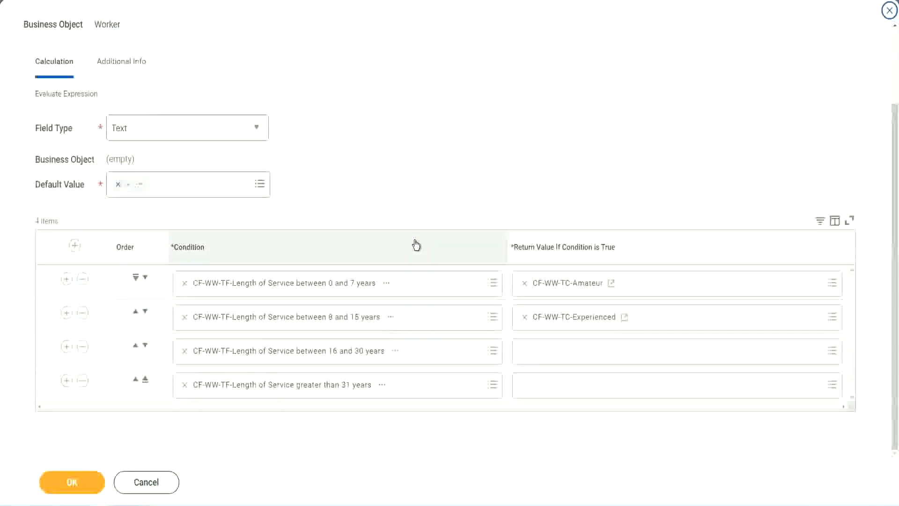
click(561, 355)
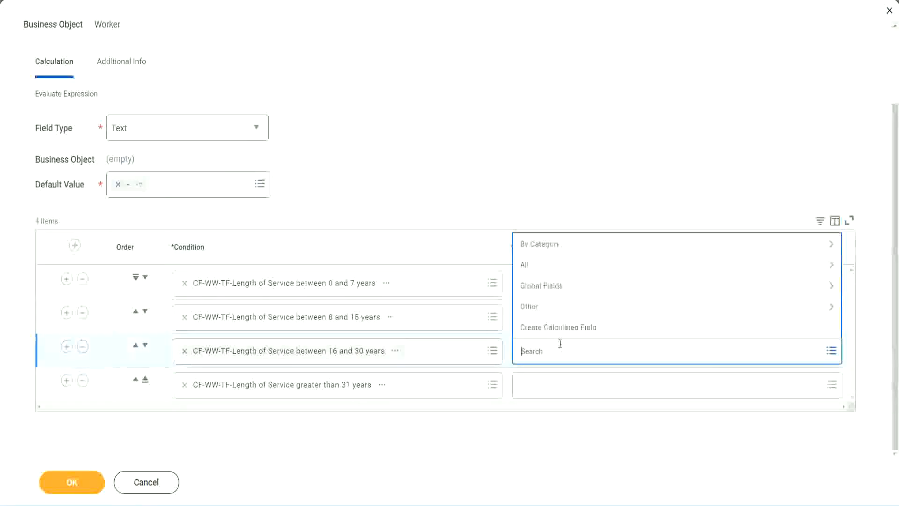
click(564, 328)
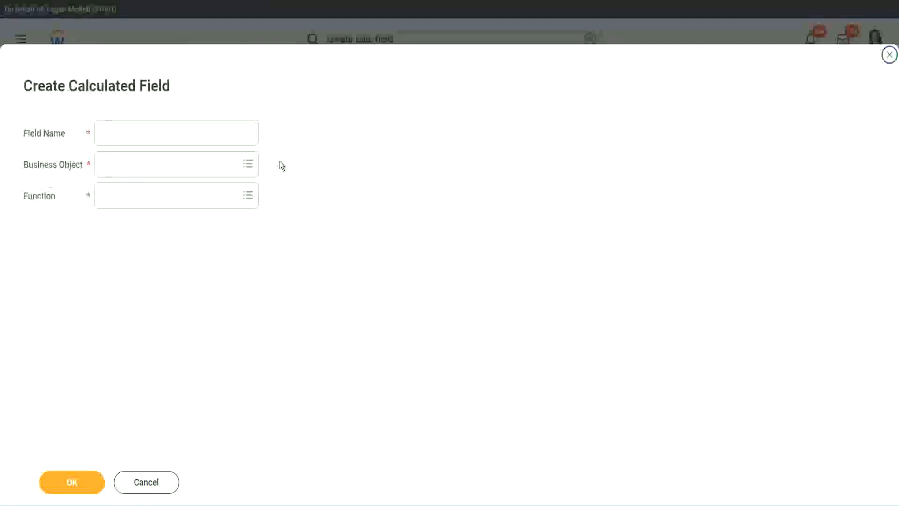
click(190, 133)
text(CF-WW-TC-Amateur)
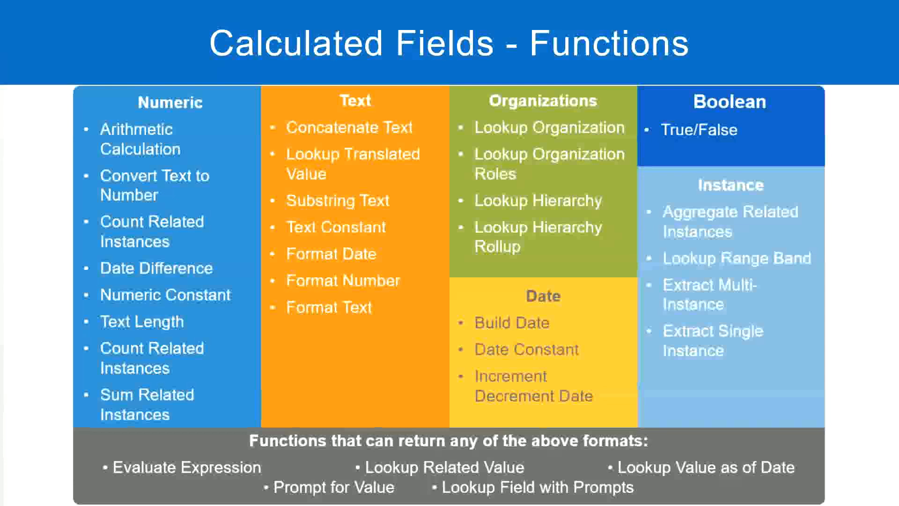
key(alt+Tab)
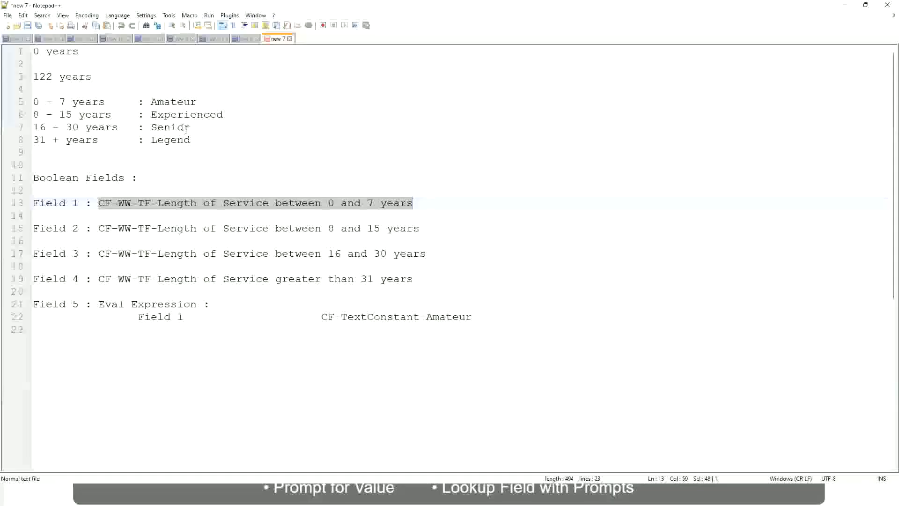
key(alt+Tab)
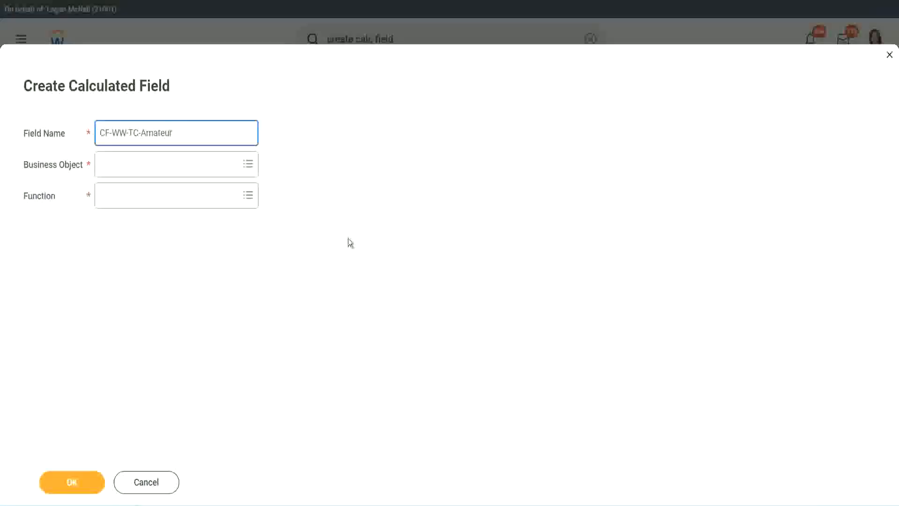
Set the new field's business object to Global and change its name to CF-WW-TC-Senior
click(103, 165)
text(global)
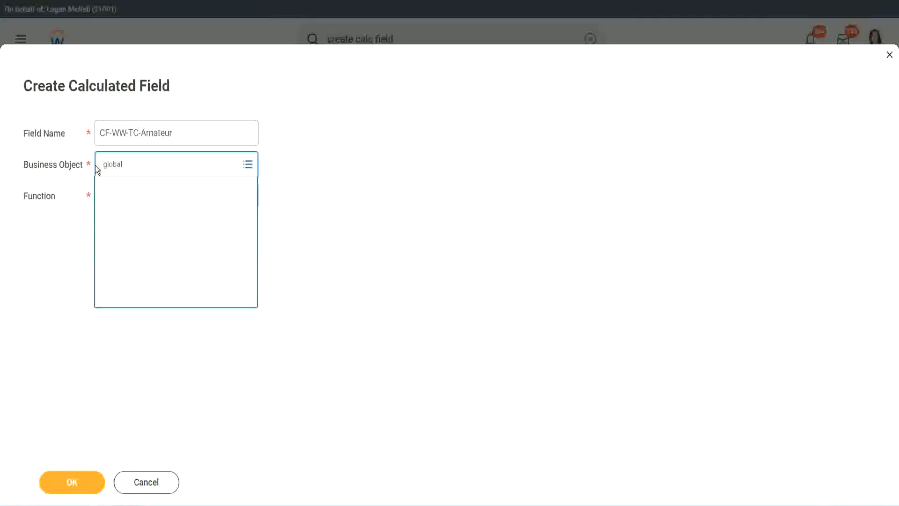
key(Return)
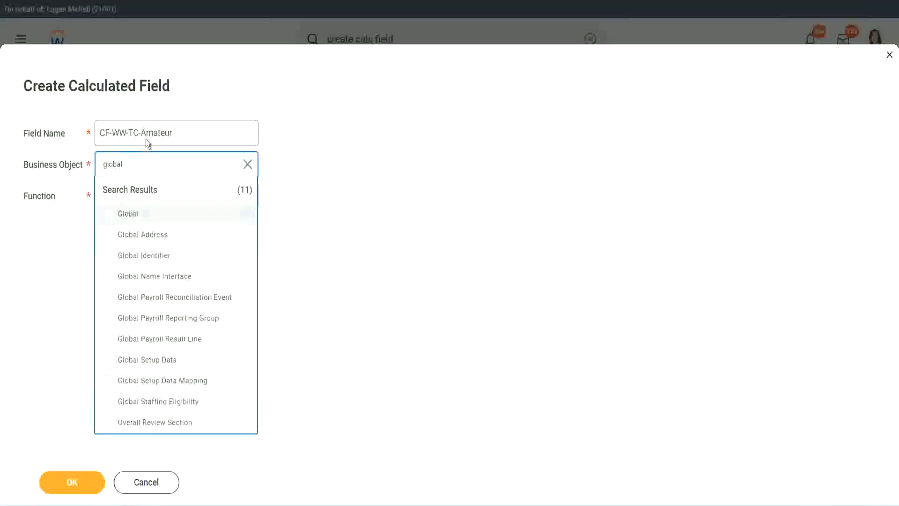
click(146, 136)
double_click(155, 133)
text(S)
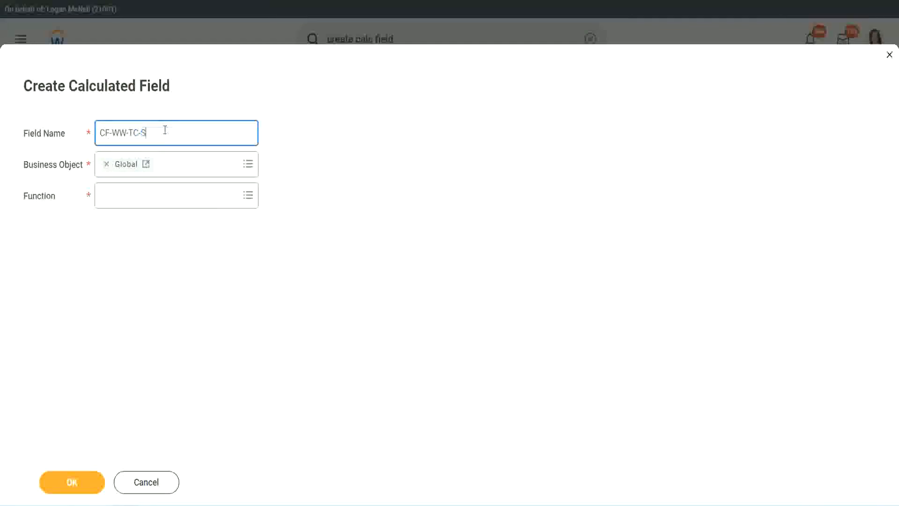
text(enior)
Choose Text Constant as the function of CF-WW-TC-Senior and continue to its definition
click(144, 203)
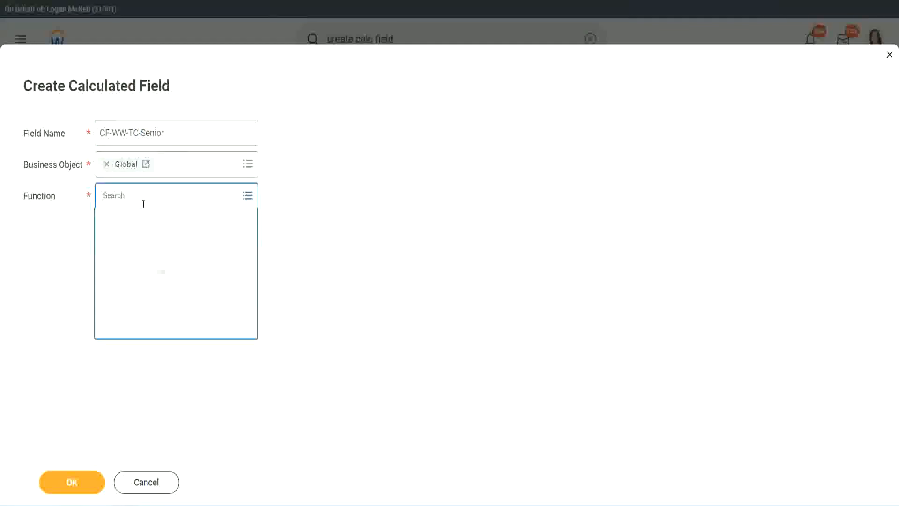
text(tc)
key(Return)
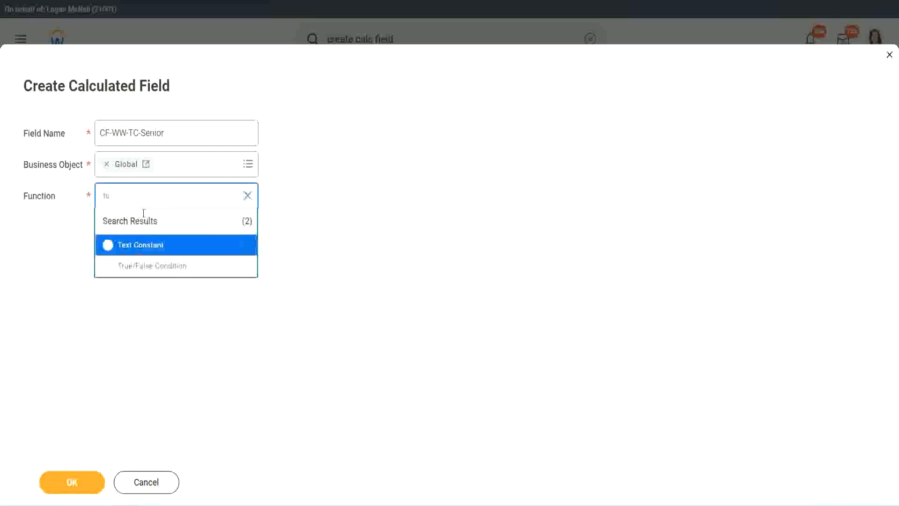
click(140, 244)
click(80, 482)
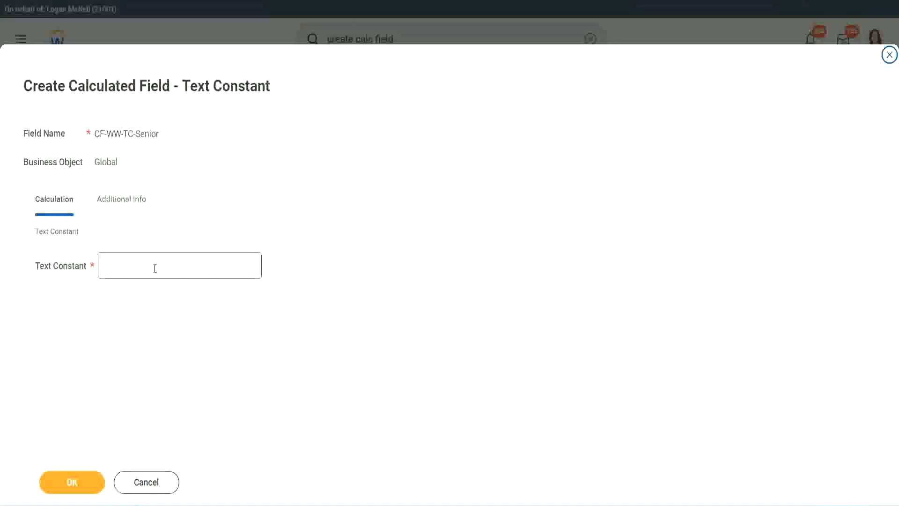
Set the text constant to Senior and save the field as the third row's return value
click(152, 262)
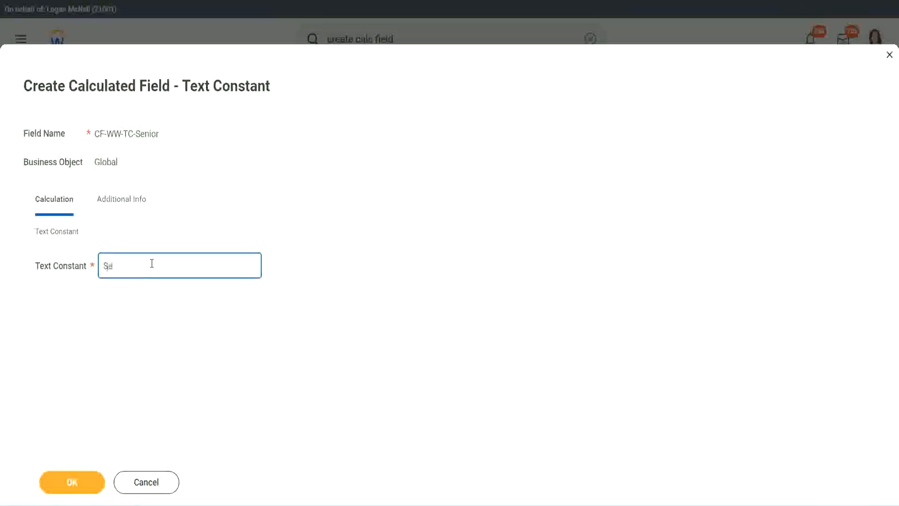
click(88, 473)
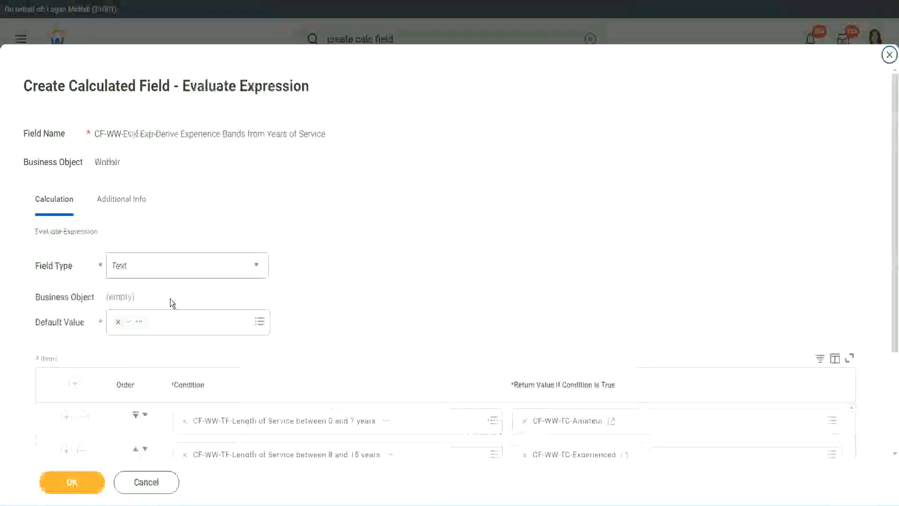
Copy the text of the CF-WW-TC-Senior return value and start a new calculated field for the fourth row's return value
scroll(650, 336, down, 3)
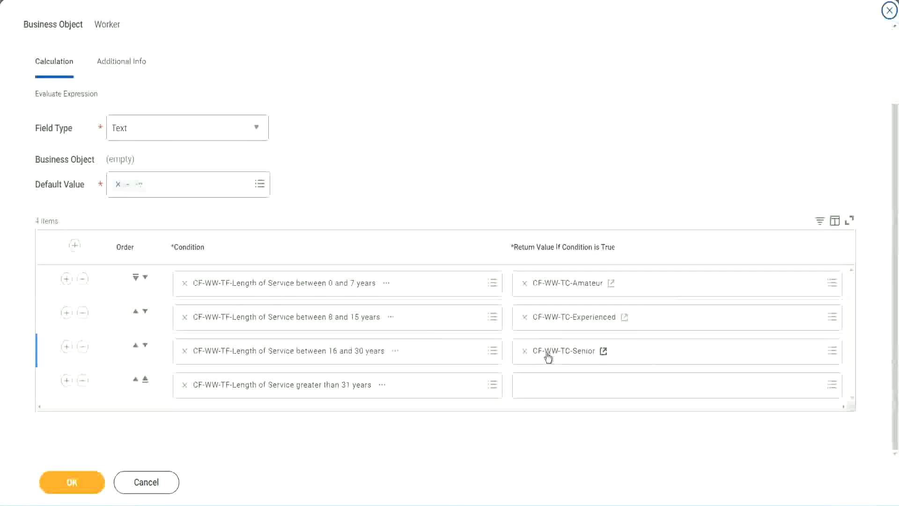
right_click(546, 353)
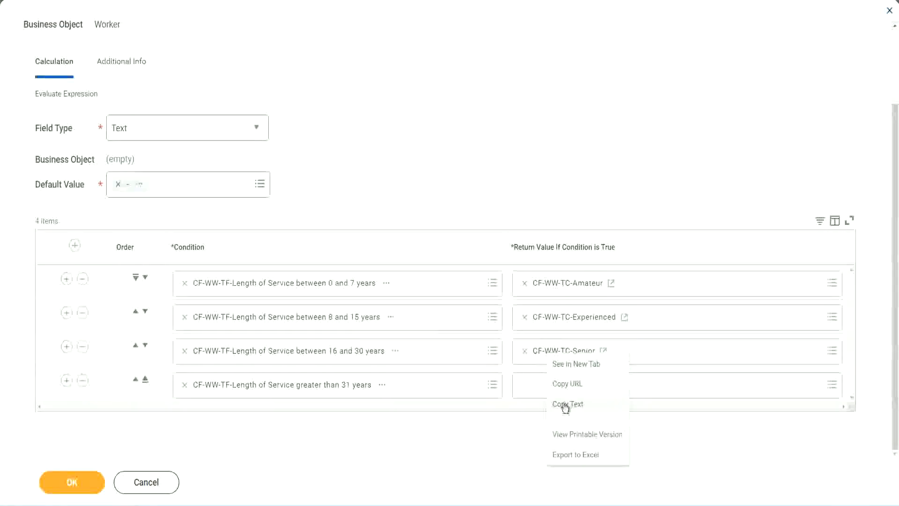
click(568, 399)
click(547, 383)
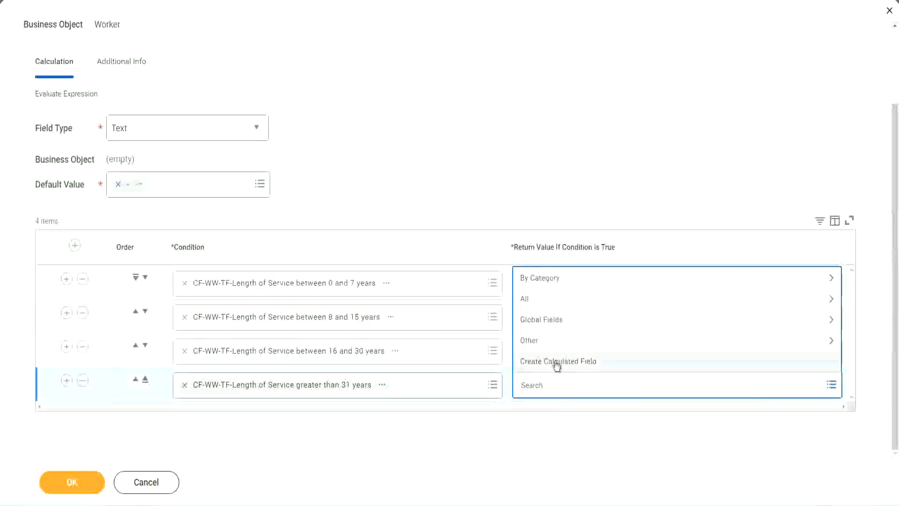
click(556, 364)
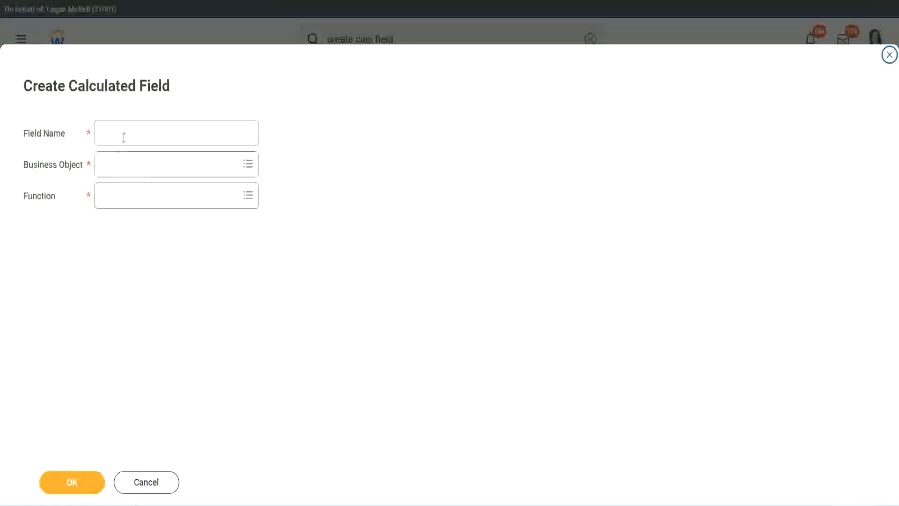
Name the new calculated field CF-WW-TC-Legend and set its business object to Global
click(123, 137)
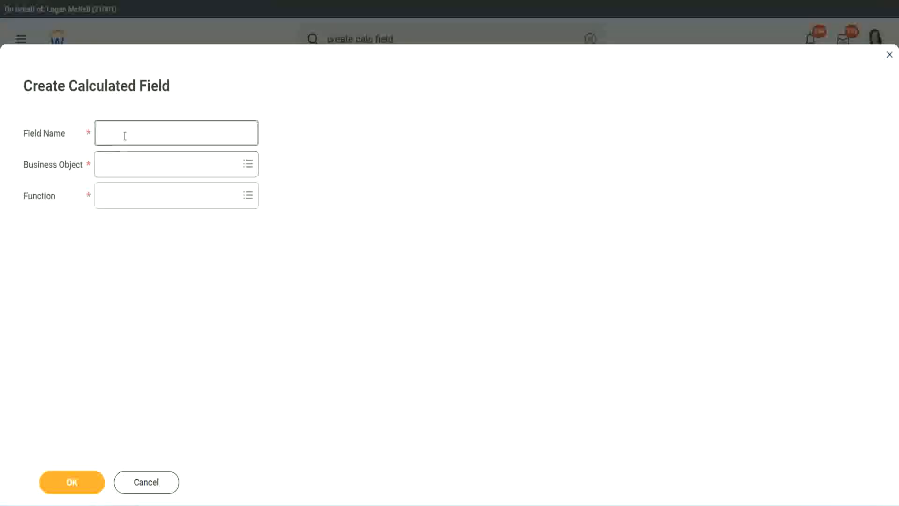
key(ctrl+v)
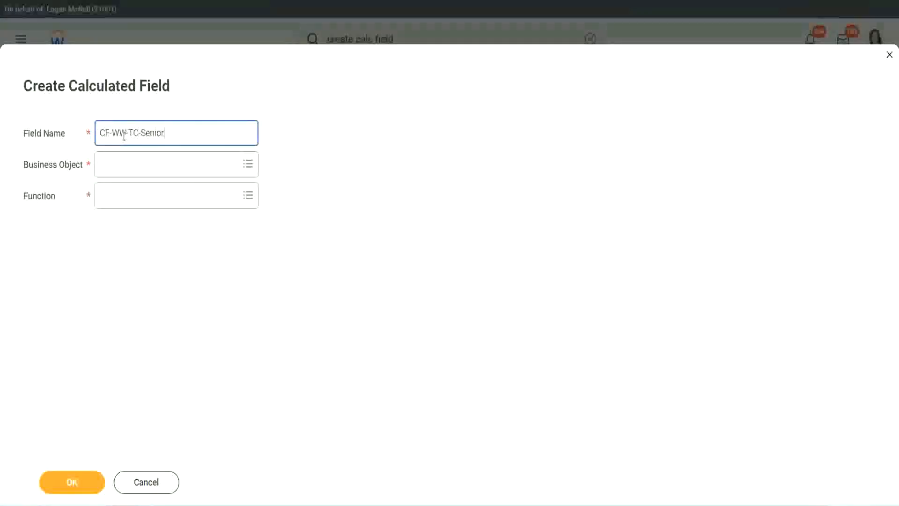
double_click(153, 133)
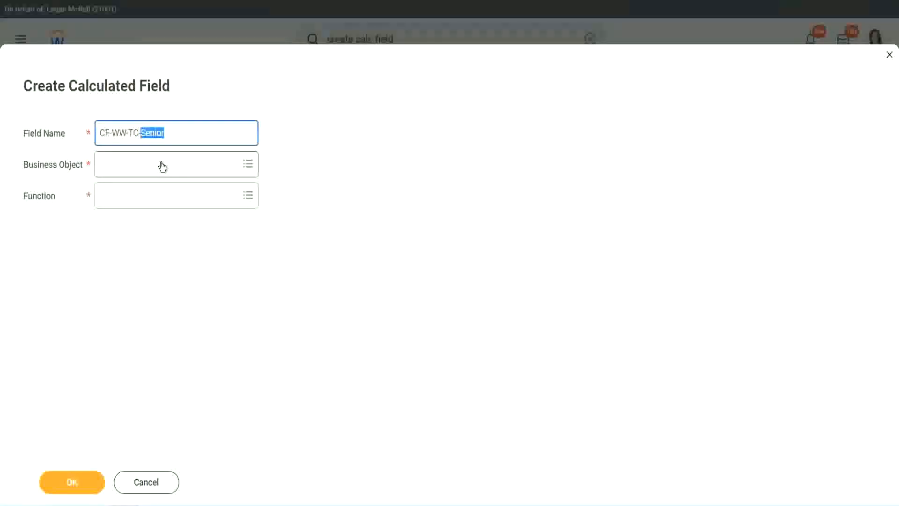
text(Legend)
click(127, 170)
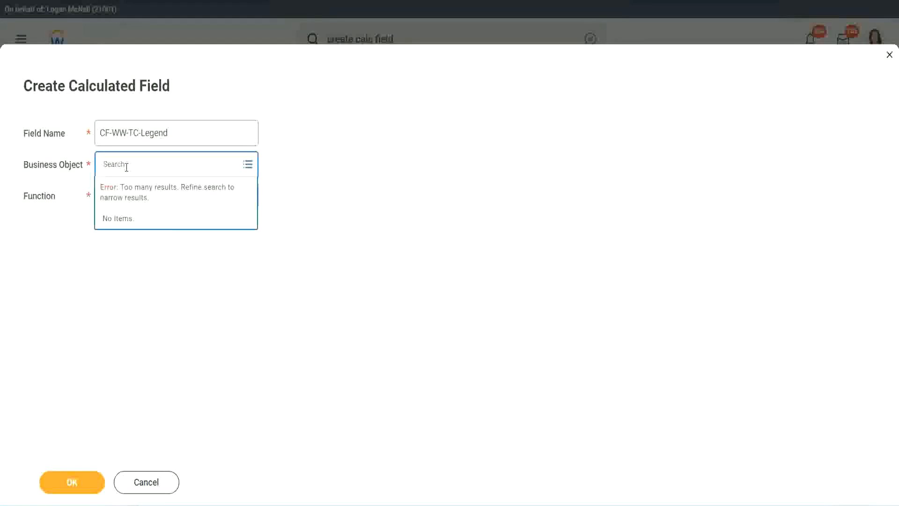
text(gl)
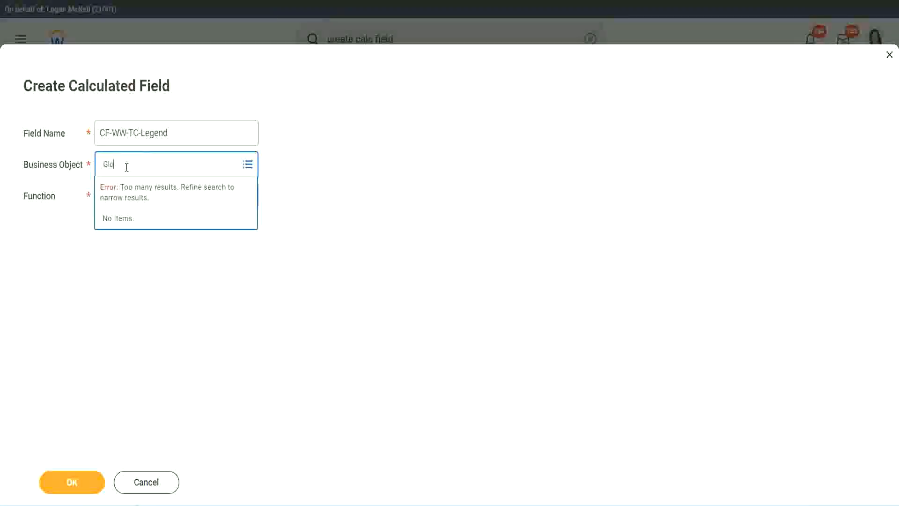
text(obal)
key(Return)
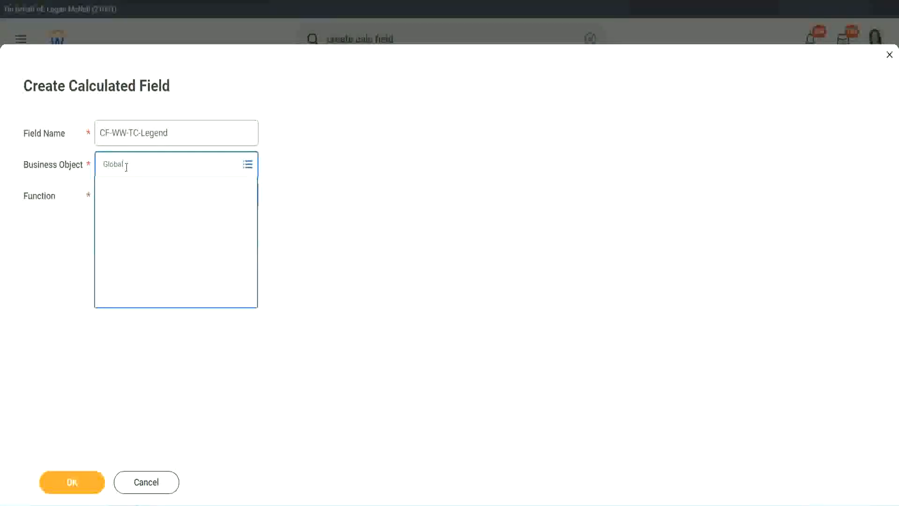
click(134, 215)
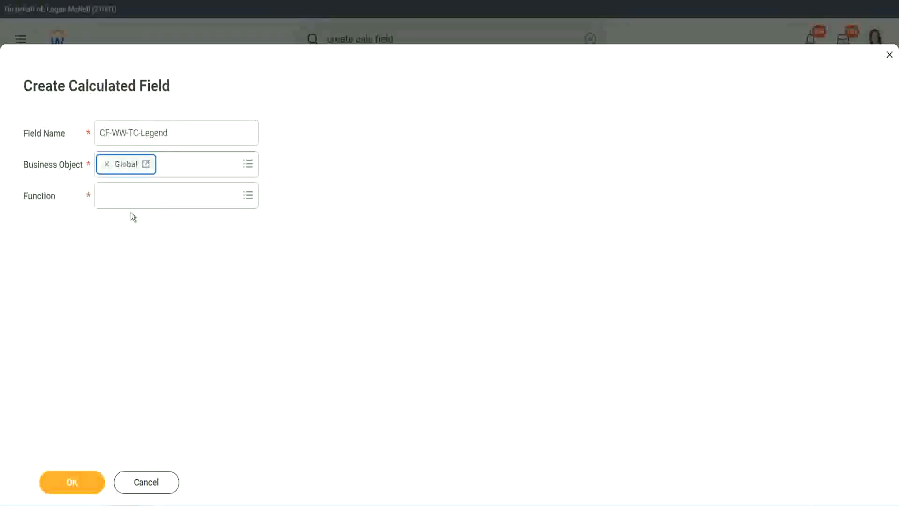
Choose Text Constant as the function of CF-WW-TC-Legend and continue to its definition
click(130, 197)
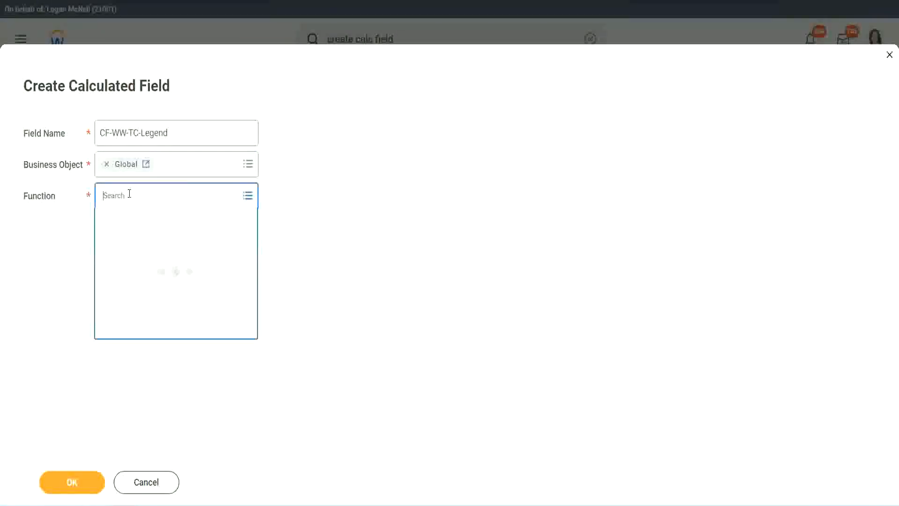
text(tc)
key(Return)
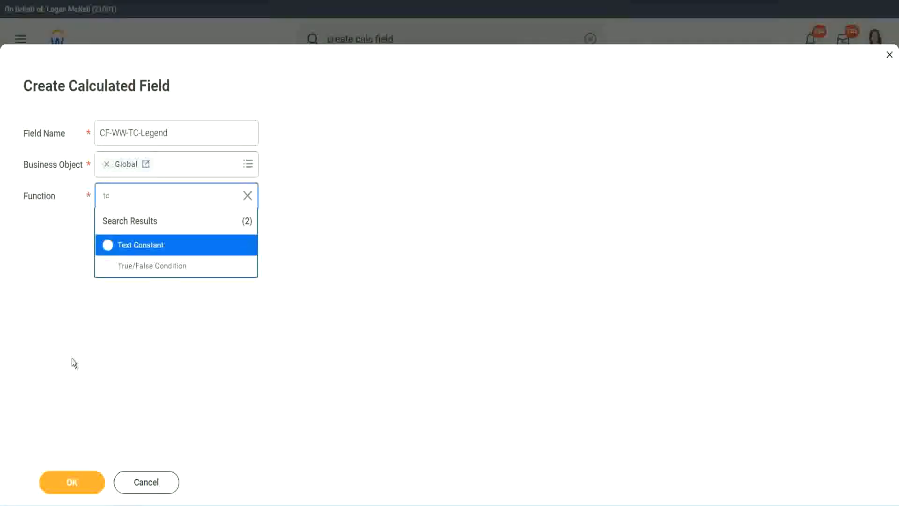
click(219, 250)
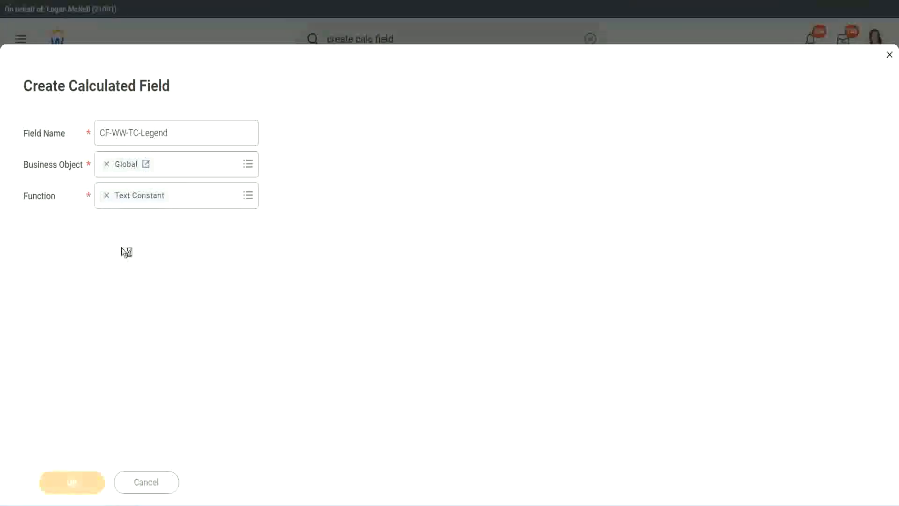
Set the text constant to Legend and save the field as the fourth row's return value
click(117, 266)
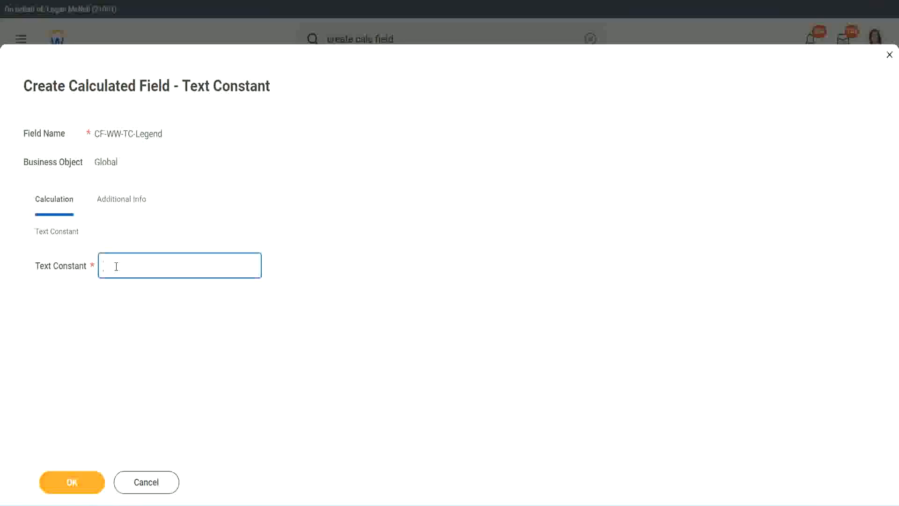
text(Legend)
click(76, 483)
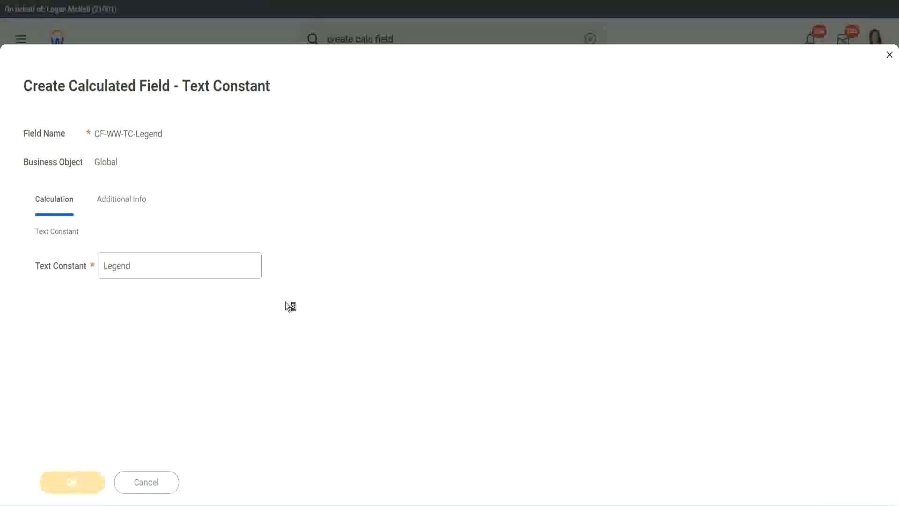
Review the field type, conditions and return values, and save the Evaluate Expression calculated field for experience bands
scroll(477, 252, down, 3)
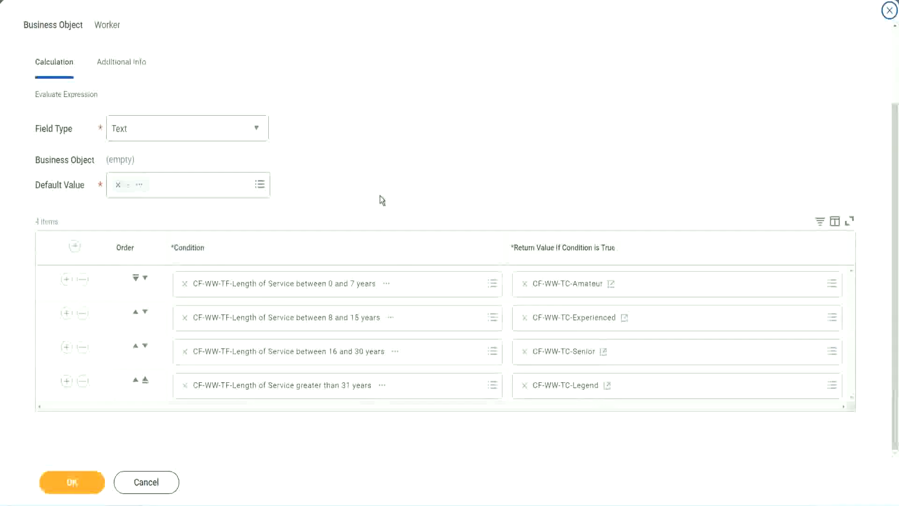
scroll(381, 187, up, 1)
scroll(380, 187, up, 1)
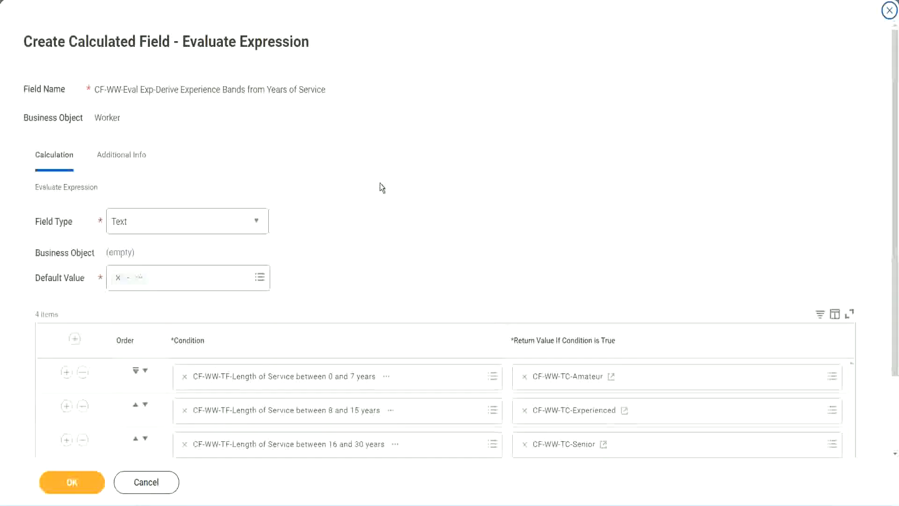
scroll(380, 188, down, 2)
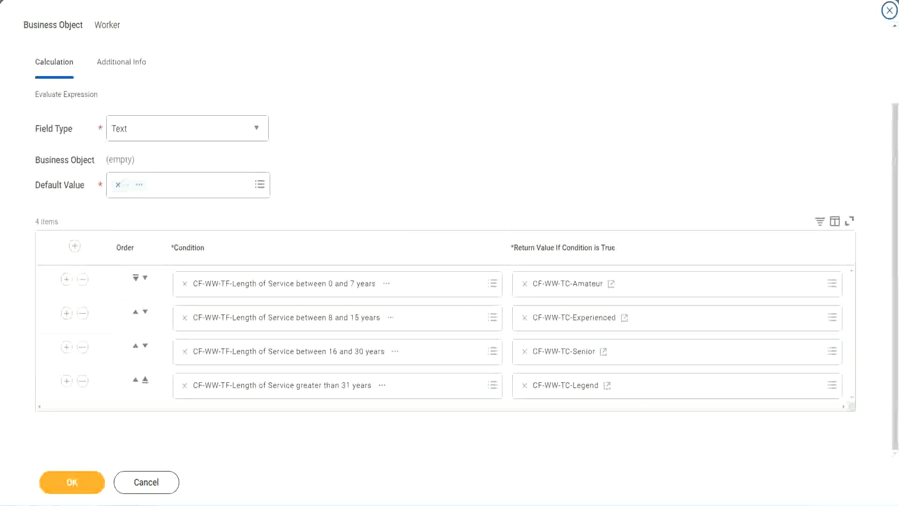
drag(576, 131, 583, 227)
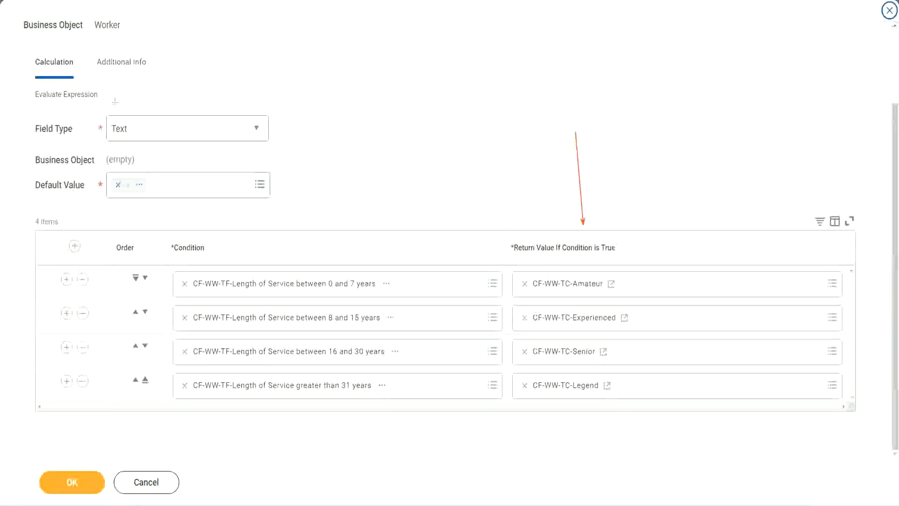
drag(112, 81, 115, 113)
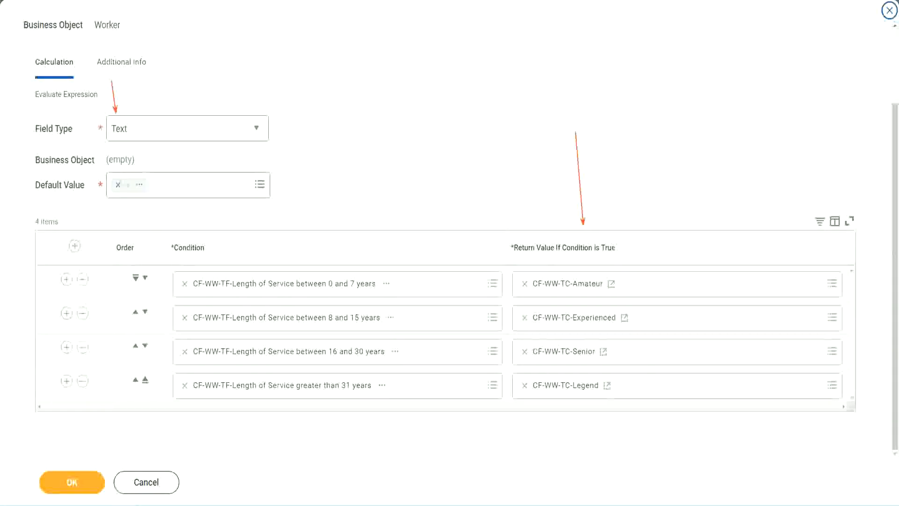
click(77, 479)
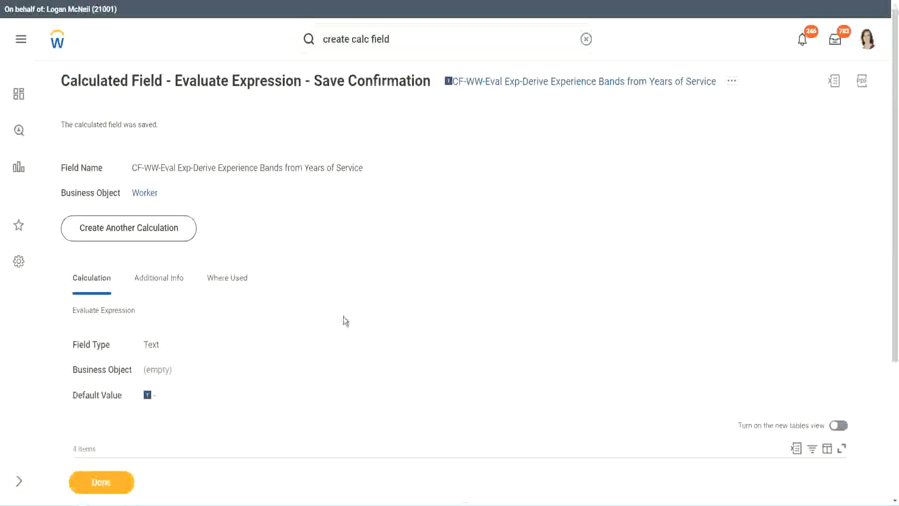
Review the saved field's condition table and copy the calculated field's name from the confirmation page
scroll(346, 320, down, 4)
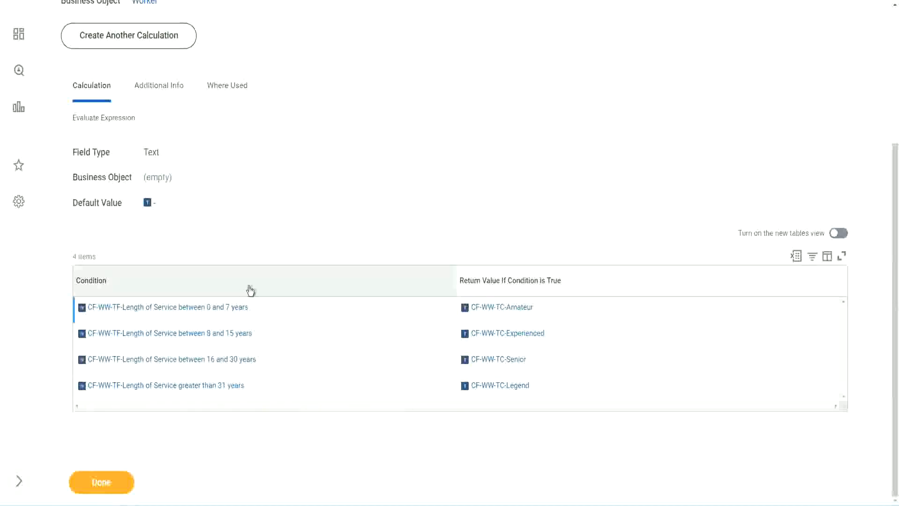
scroll(249, 287, up, 4)
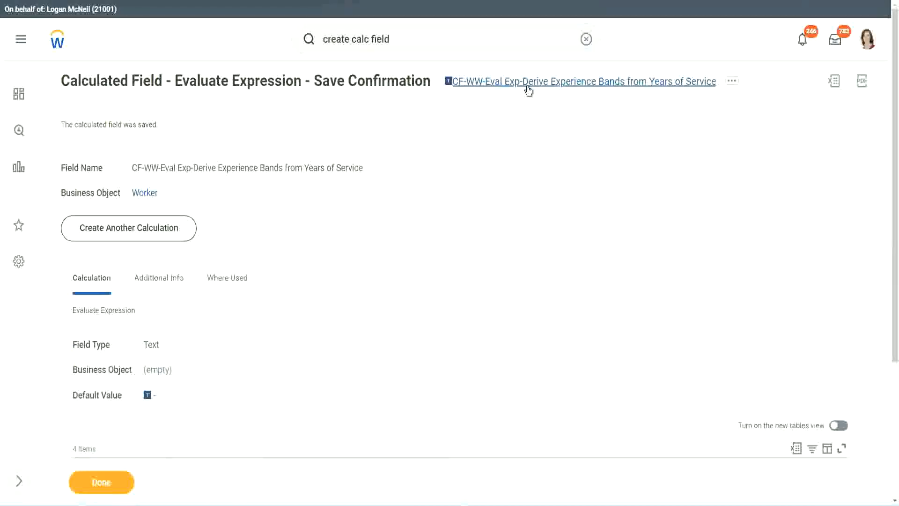
click(553, 140)
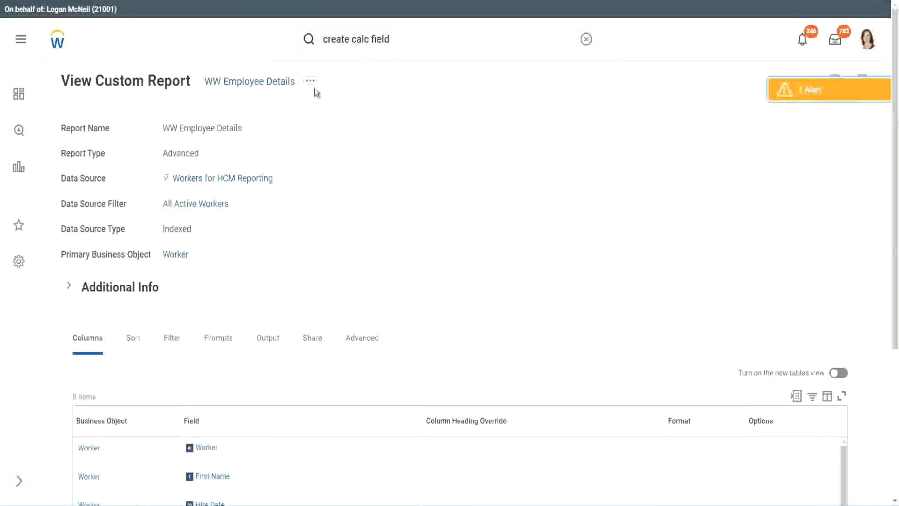
Open the WW Employee Details custom report for editing and add a new row to its columns
click(312, 83)
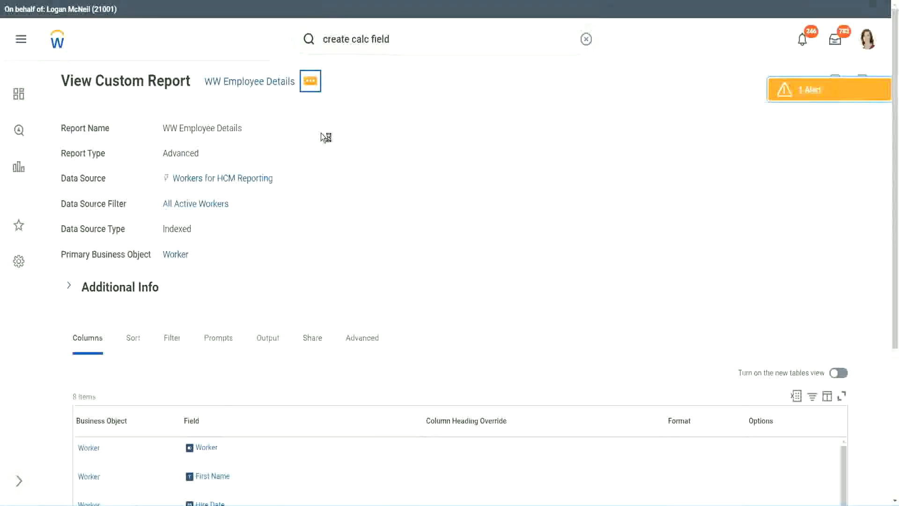
mouse_move(365, 133)
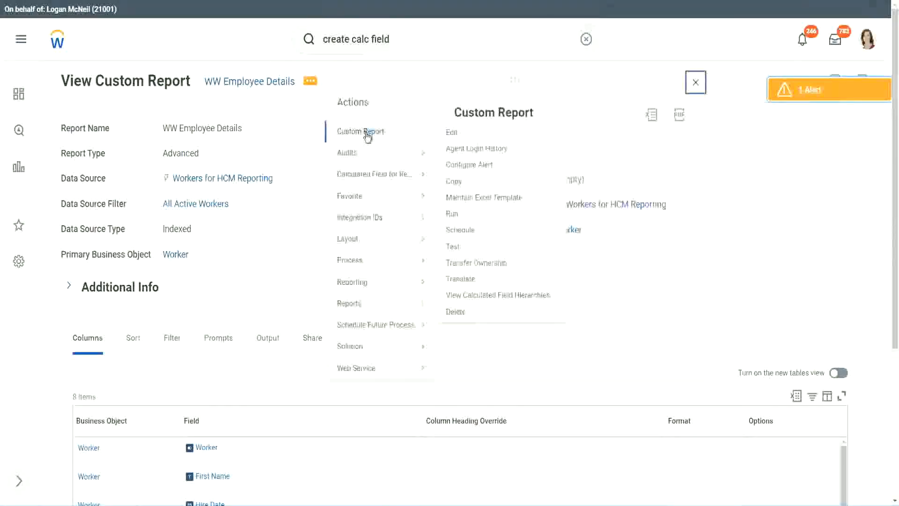
click(458, 136)
scroll(327, 201, down, 5)
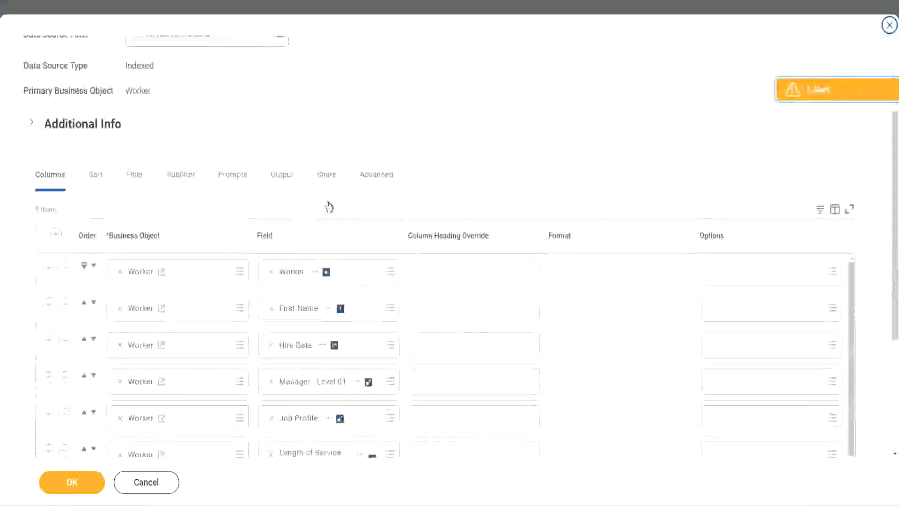
scroll(329, 207, down, 2)
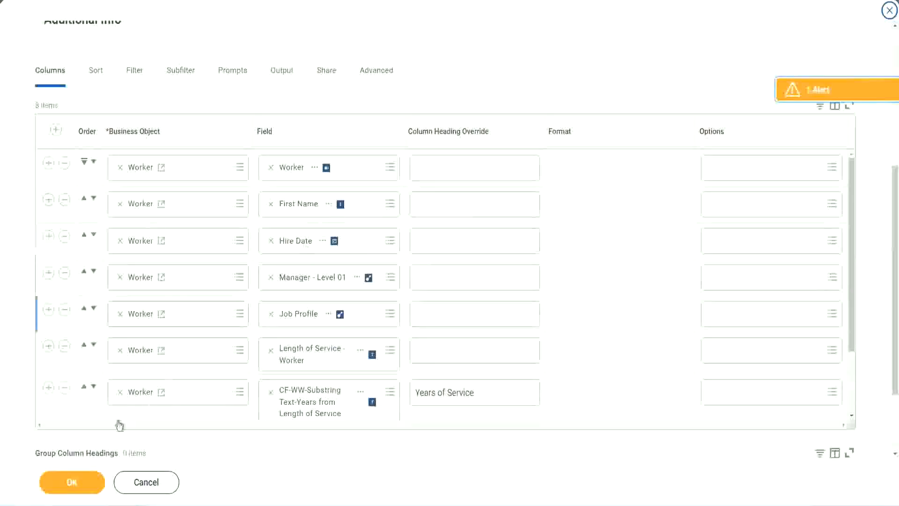
click(49, 388)
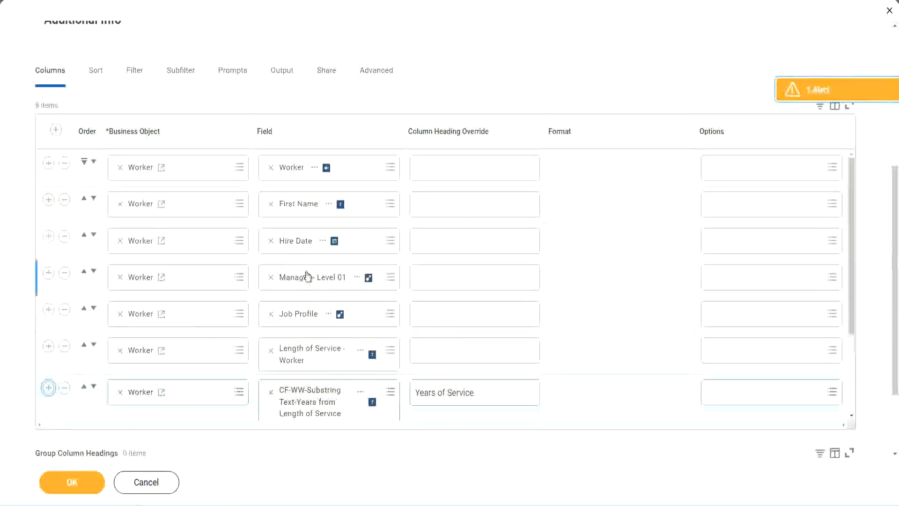
Set the empty last column's field to CF-WW-Eval Exp-Derive Experience Bands from Years of Service
scroll(471, 307, down, 2)
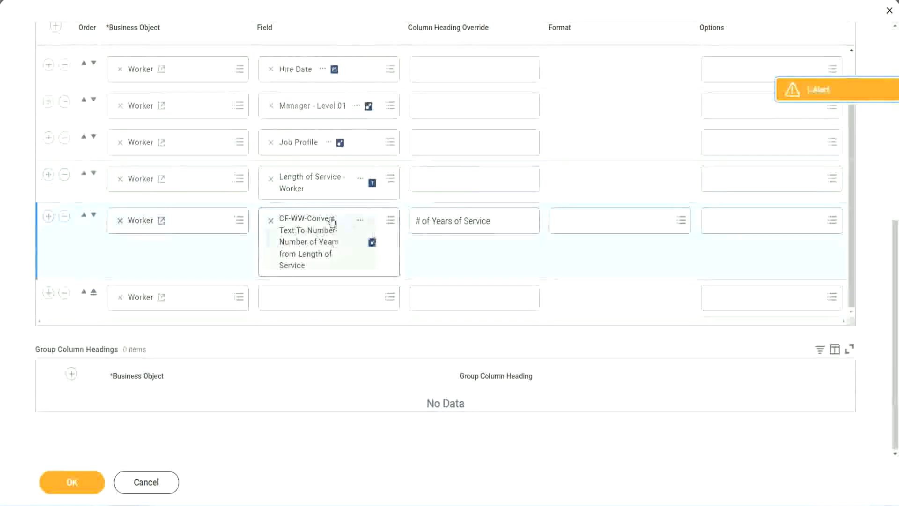
click(295, 296)
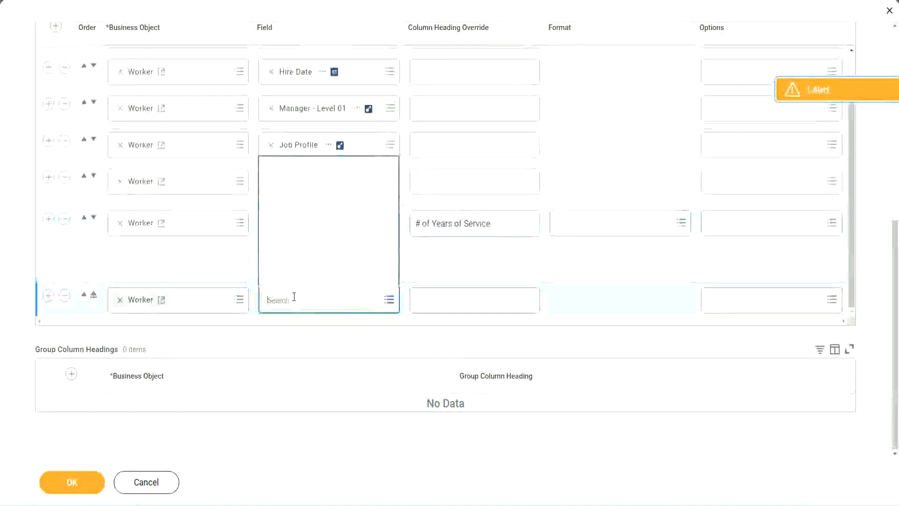
key(ctrl+v)
key(Return)
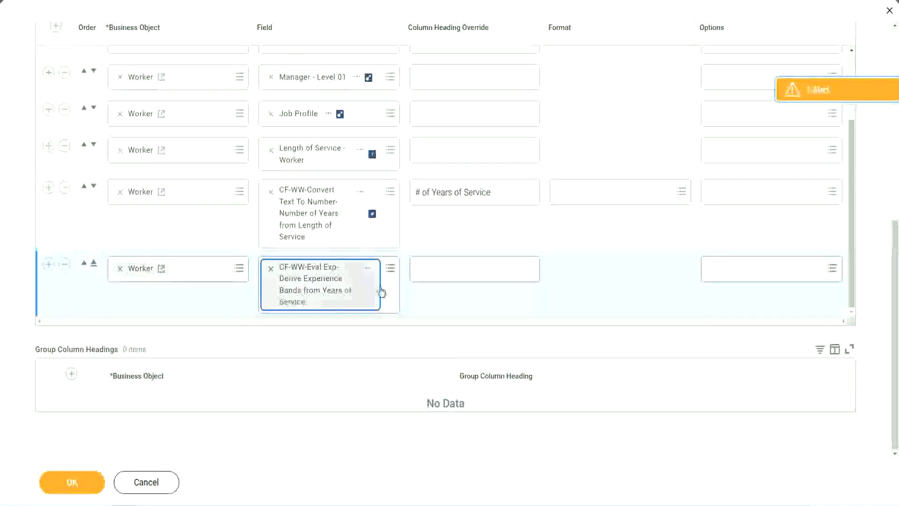
Override the new column's heading with Experience Bands and save the report
click(459, 270)
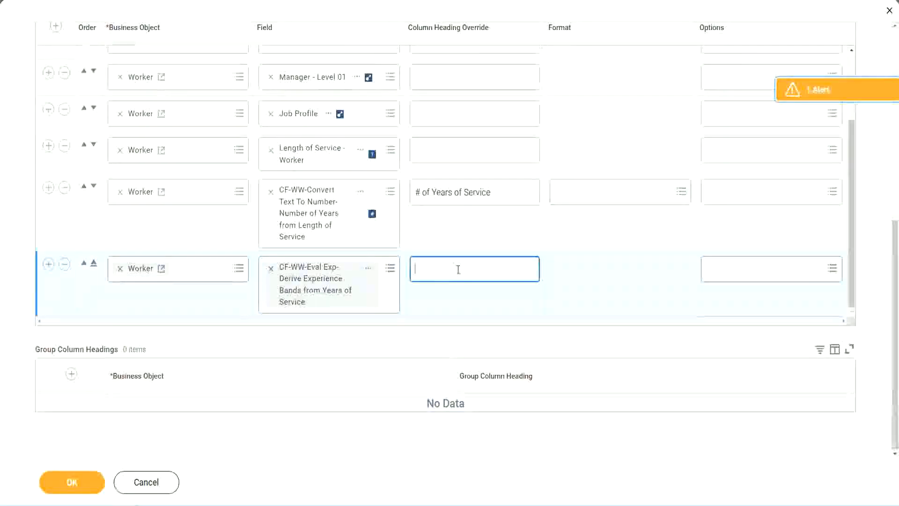
text(Expe)
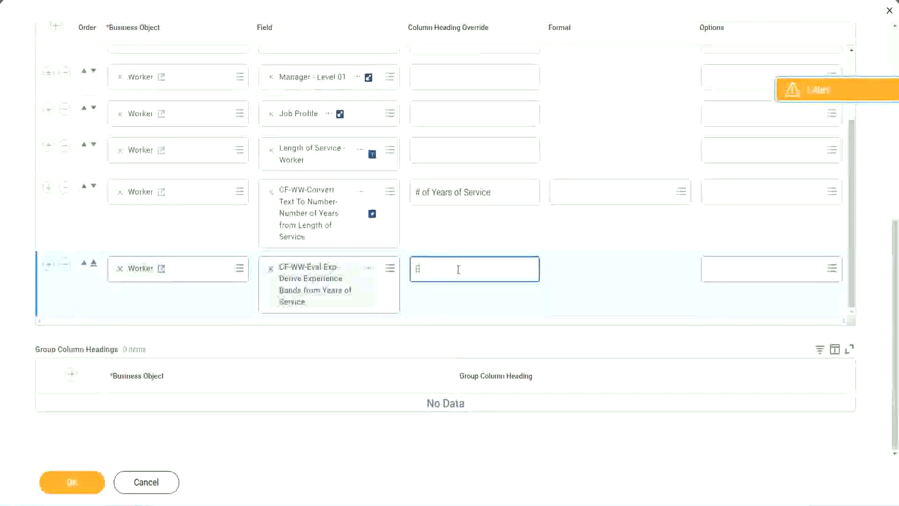
text(rience Bands)
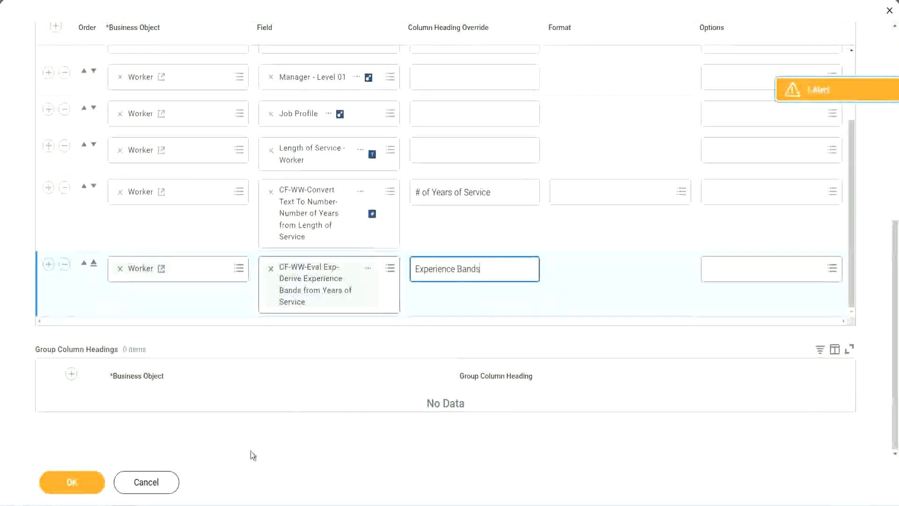
click(84, 485)
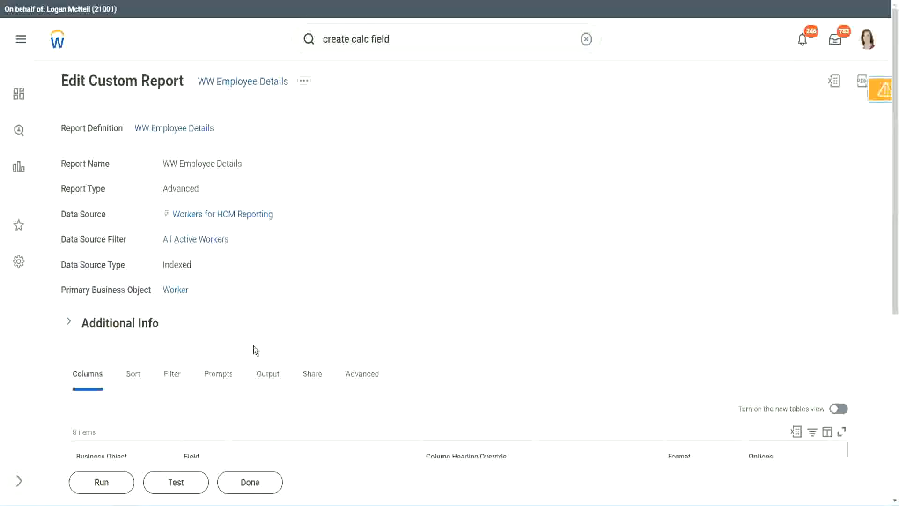
Run the WW Employee Details report with the worker type prompts left blank
scroll(280, 317, down, 4)
click(105, 483)
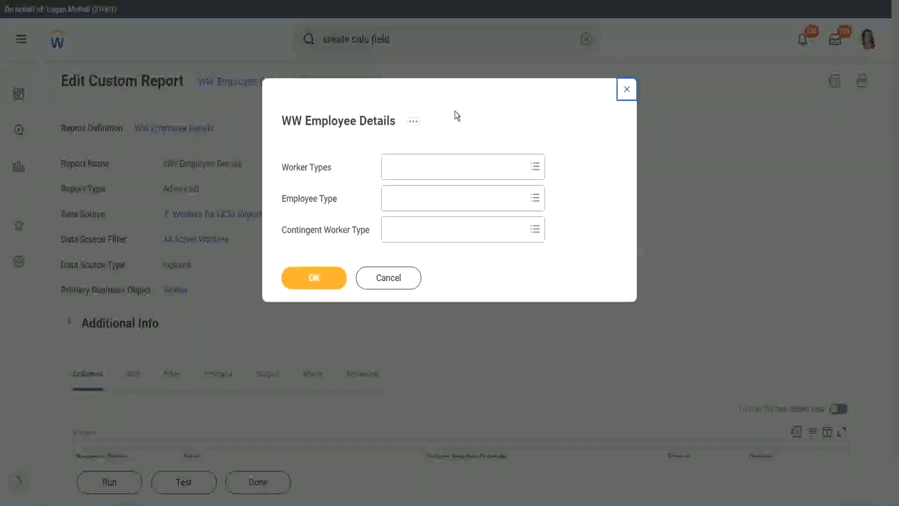
click(313, 277)
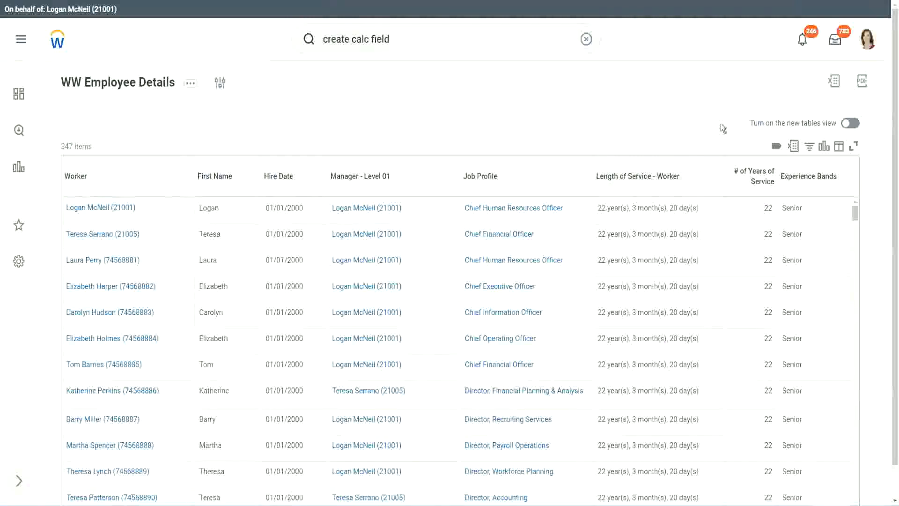
Check the first worker's years of service against the 16 - 30 years Senior band in the Notepad++ notes
scroll(768, 178, down, 1)
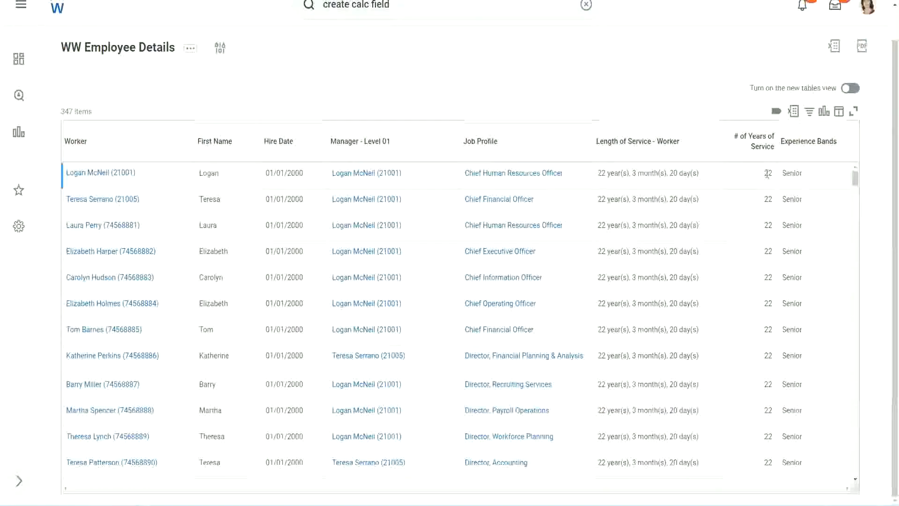
double_click(768, 174)
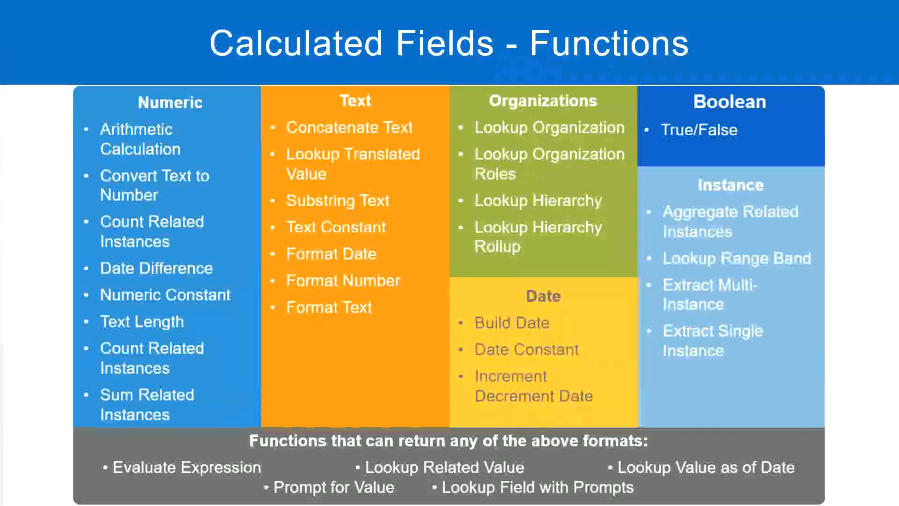
key(alt+Tab)
click(230, 163)
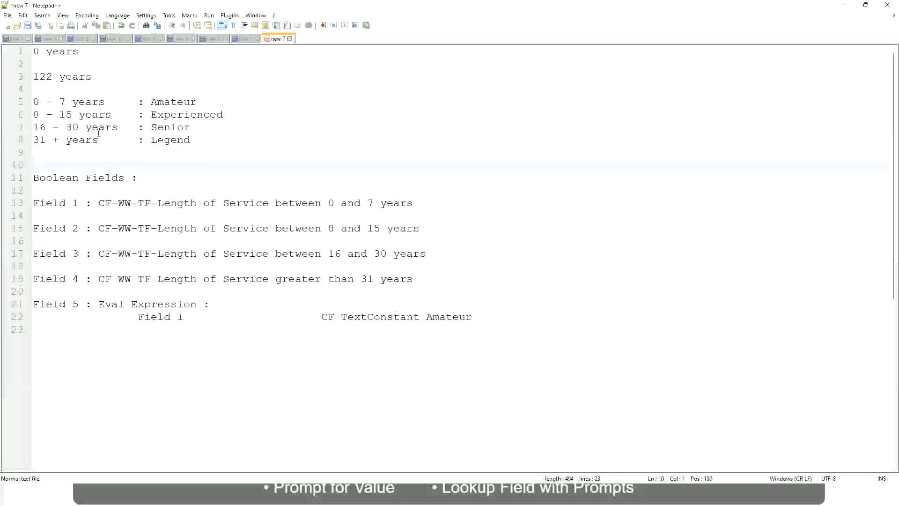
click(158, 127)
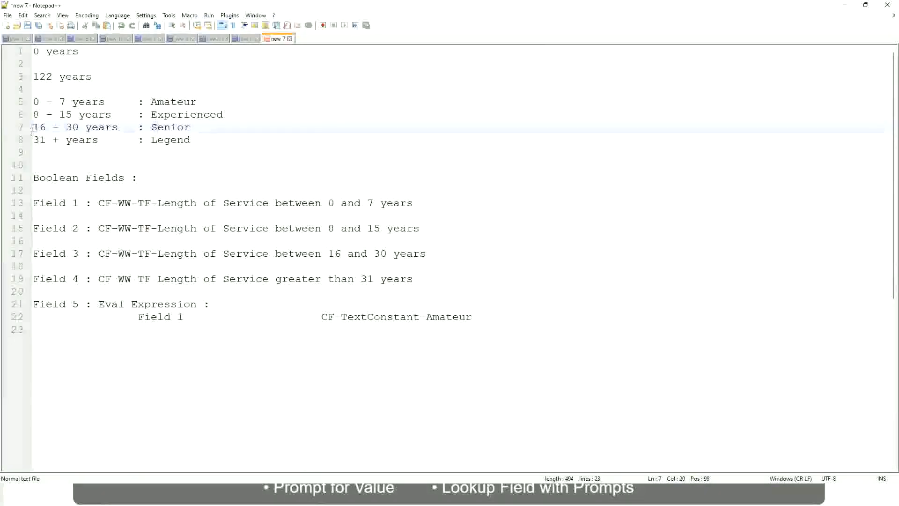
drag(33, 128, 88, 128)
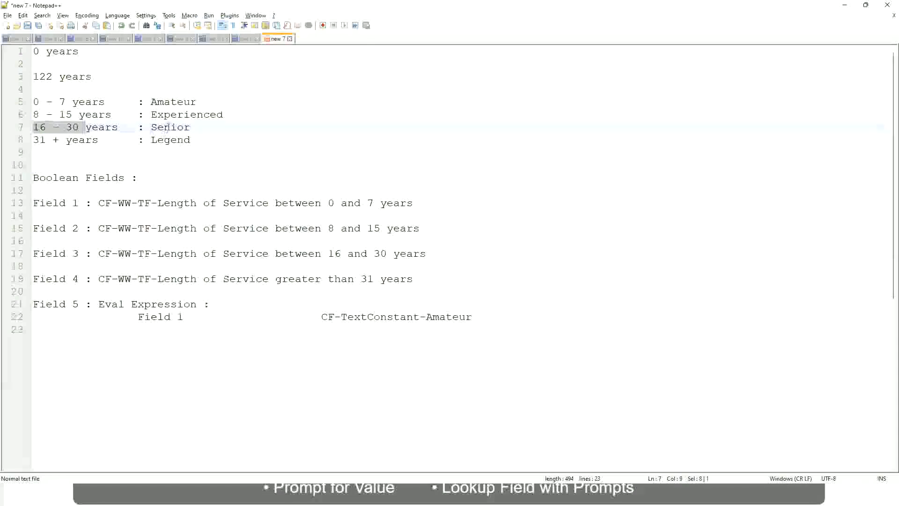
double_click(167, 127)
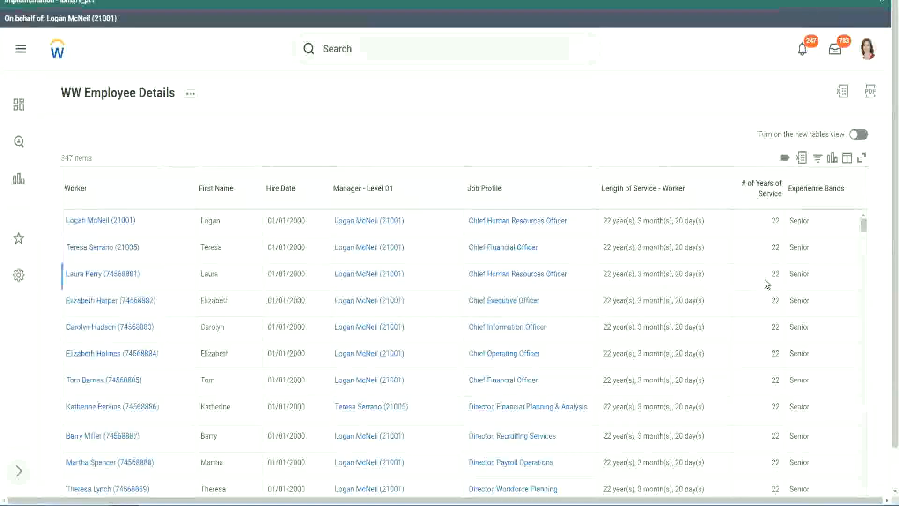
Return to the Workday report and examine the years of service and experience band across the worker rows
scroll(768, 281, down, 3)
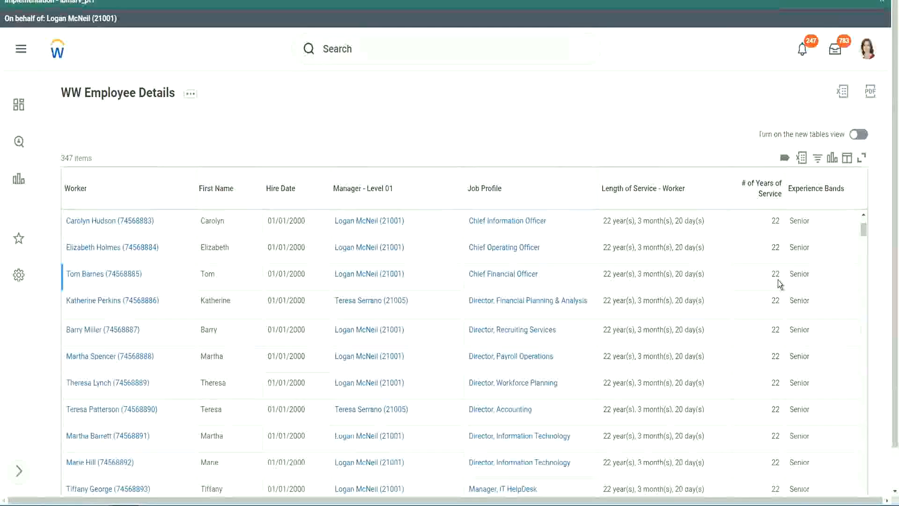
scroll(777, 285, down, 8)
scroll(785, 313, down, 6)
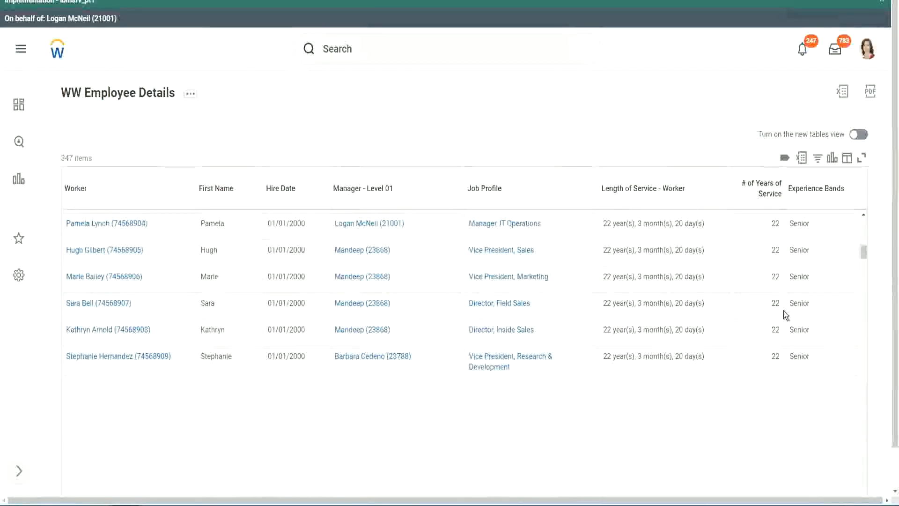
scroll(783, 310, down, 3)
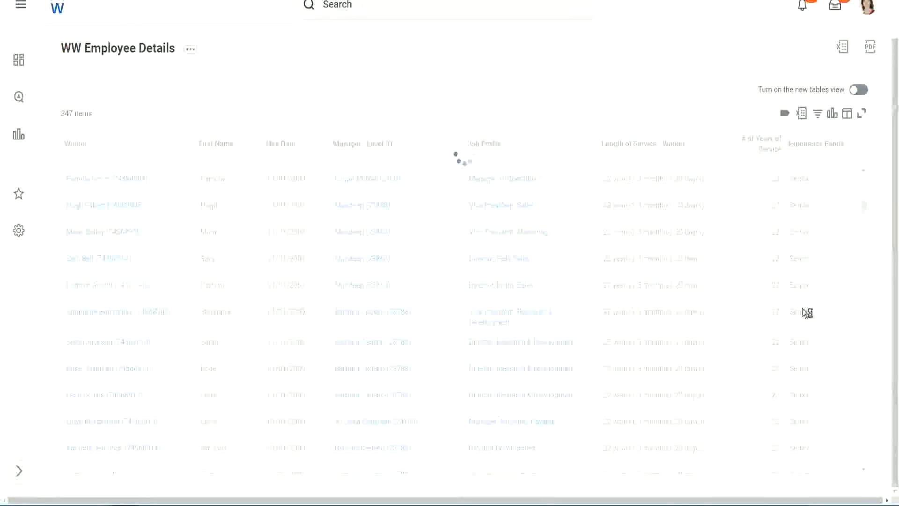
scroll(834, 265, down, 5)
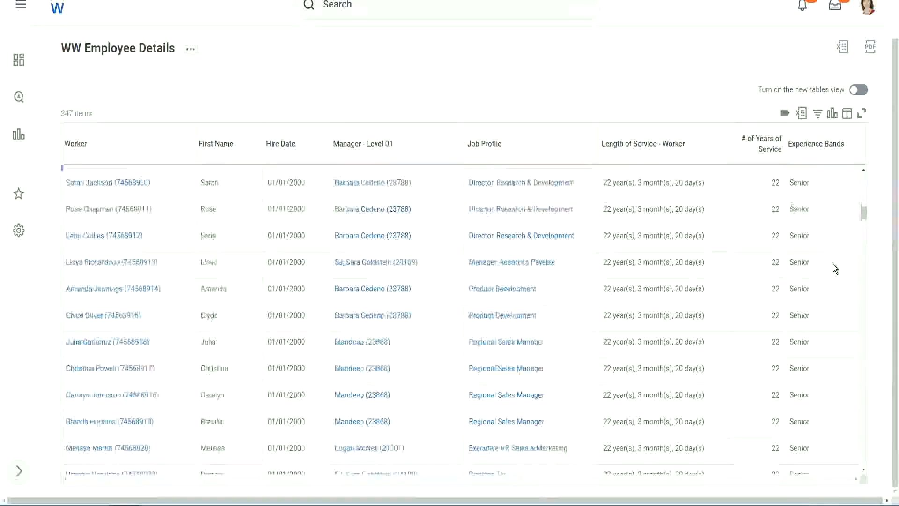
scroll(833, 264, down, 3)
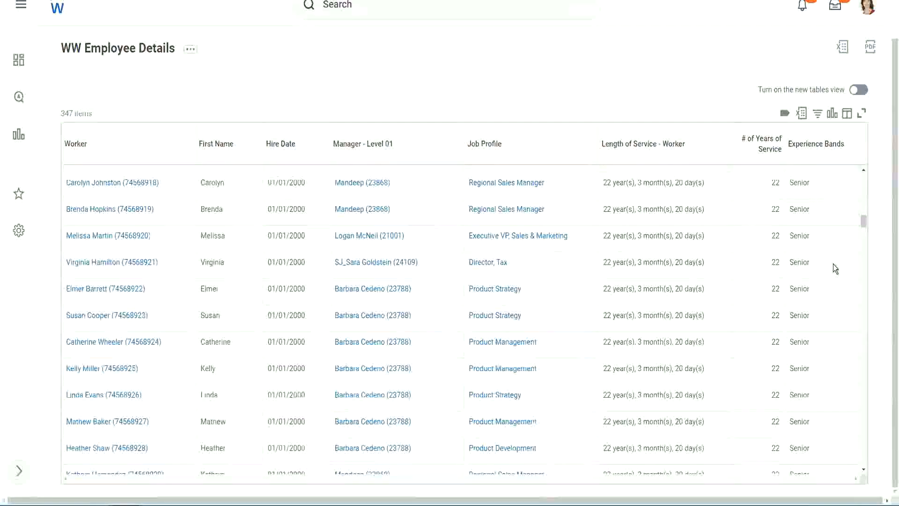
scroll(833, 263, down, 6)
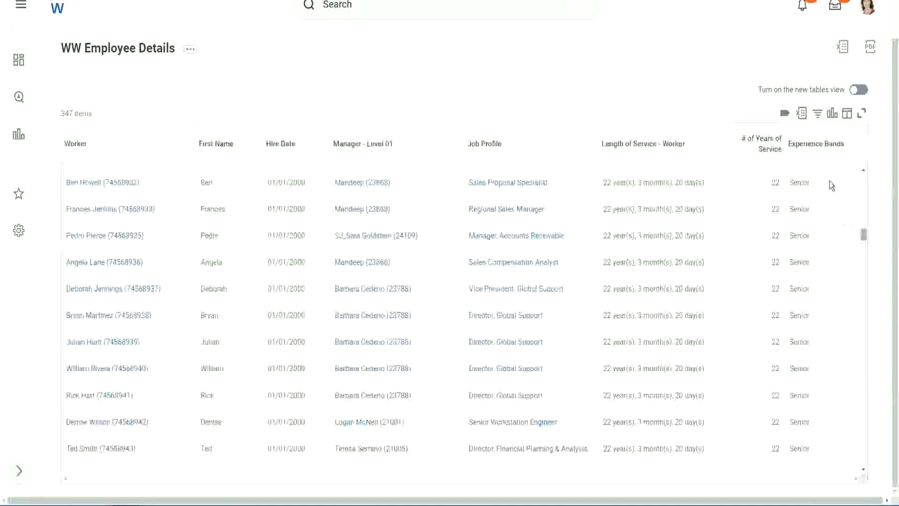
Filter the report's Experience Bands column to rows containing Amateur
click(821, 150)
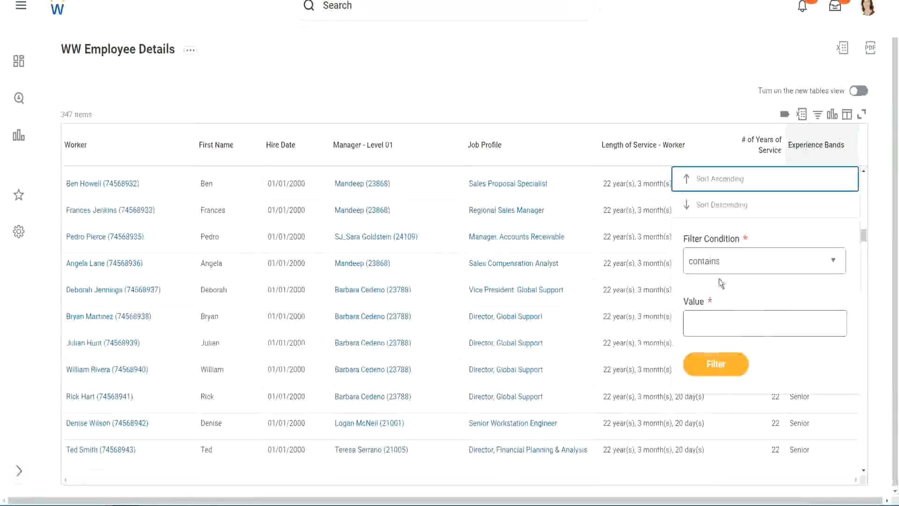
click(713, 315)
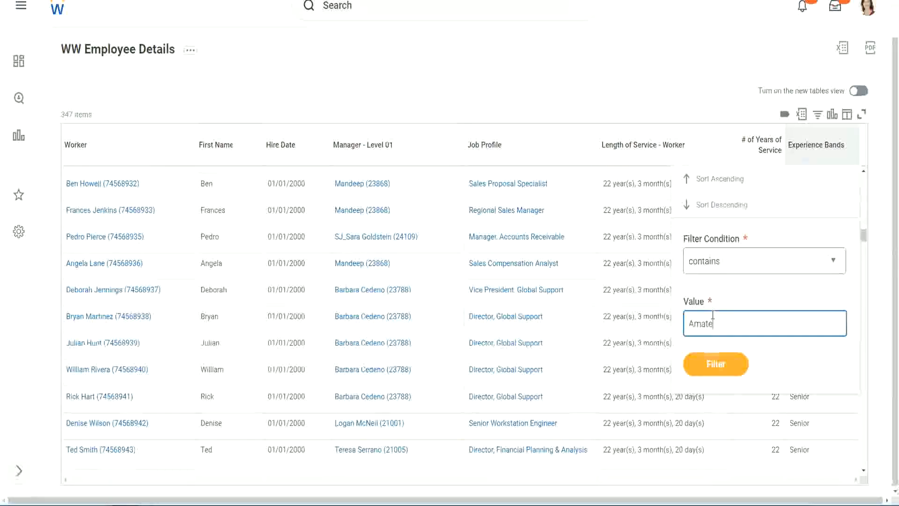
text(Amateur)
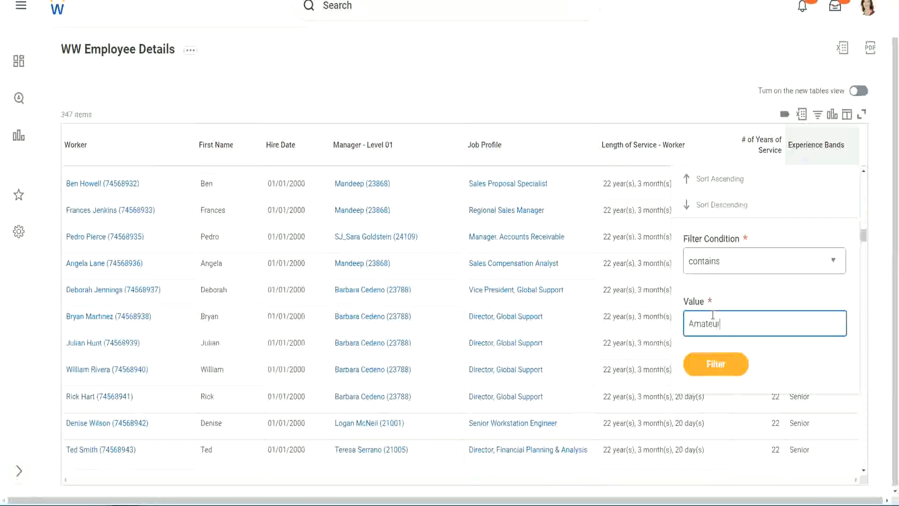
click(709, 371)
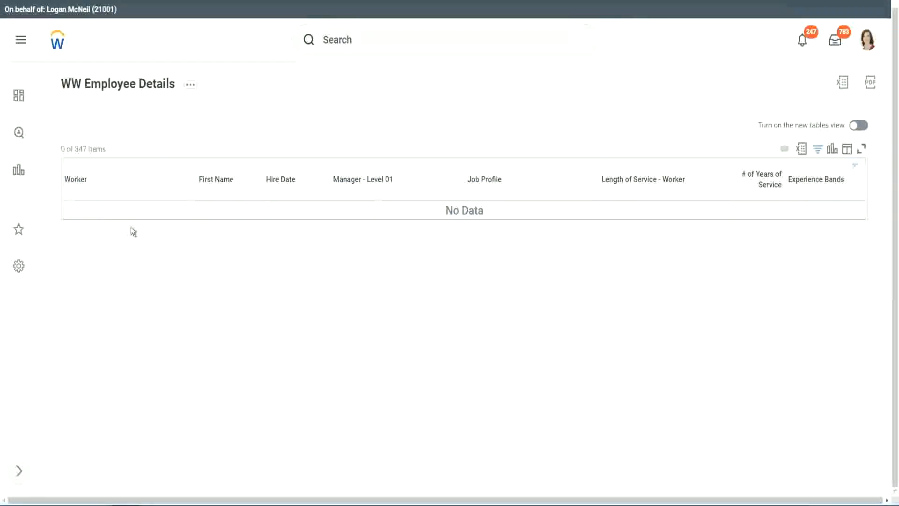
Change the Experience Bands filter value to Legend and check the filtered workers' hire dates
click(814, 182)
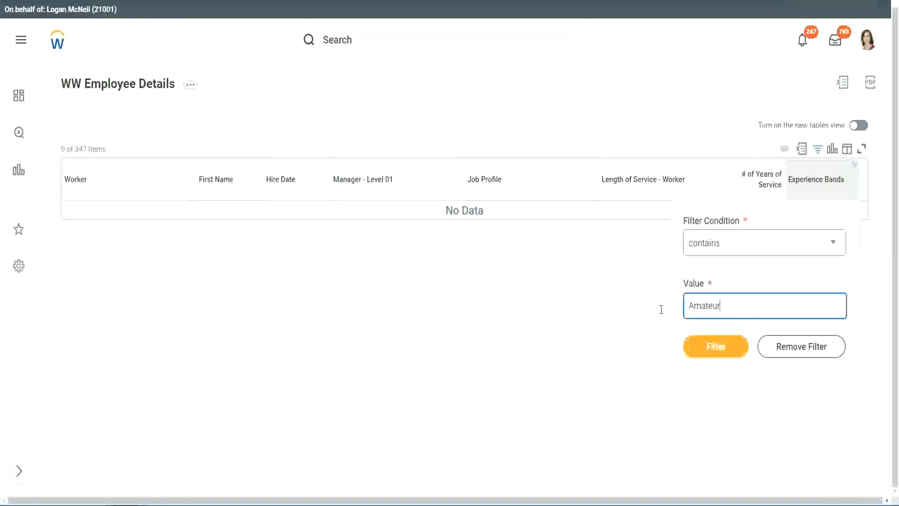
drag(661, 310, 642, 308)
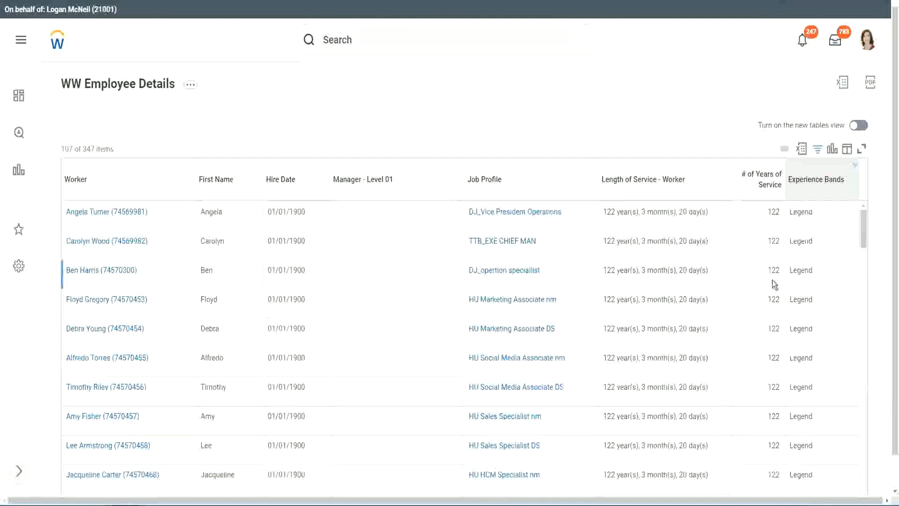
scroll(772, 280, down, 15)
scroll(772, 280, down, 6)
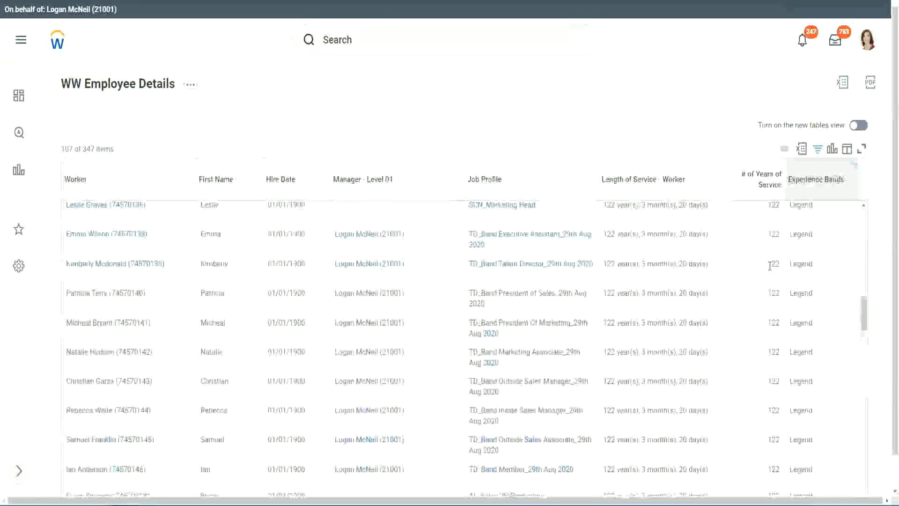
scroll(769, 266, down, 10)
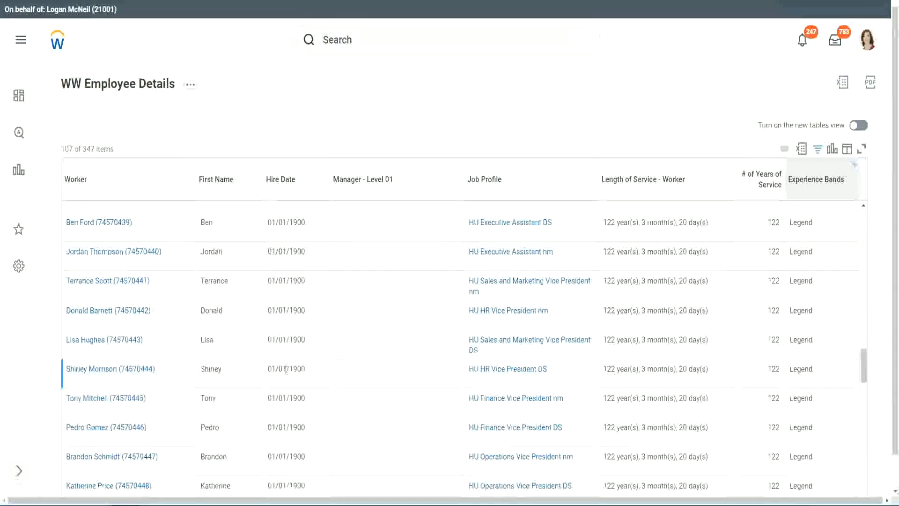
double_click(291, 367)
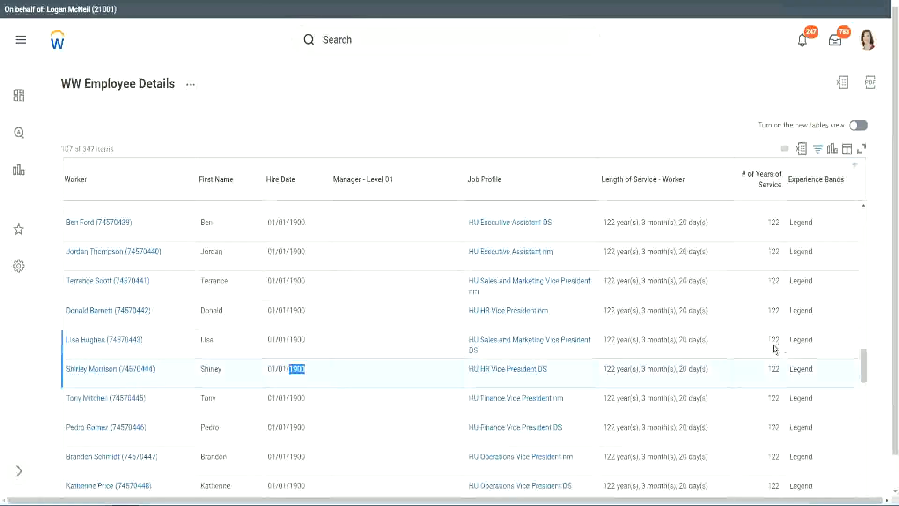
Examine the years of service in the remaining Legend rows down to the end of the list
scroll(765, 352, down, 1)
scroll(765, 352, down, 4)
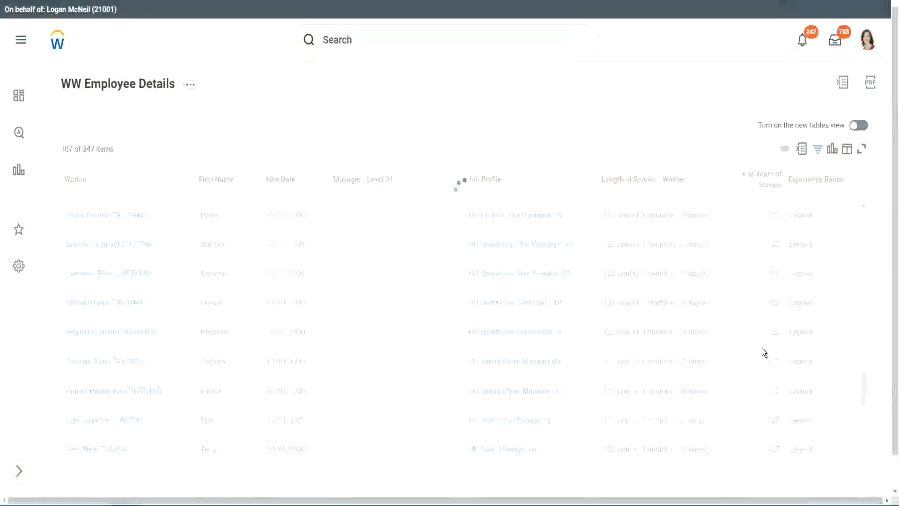
scroll(762, 347, down, 3)
scroll(762, 347, down, 10)
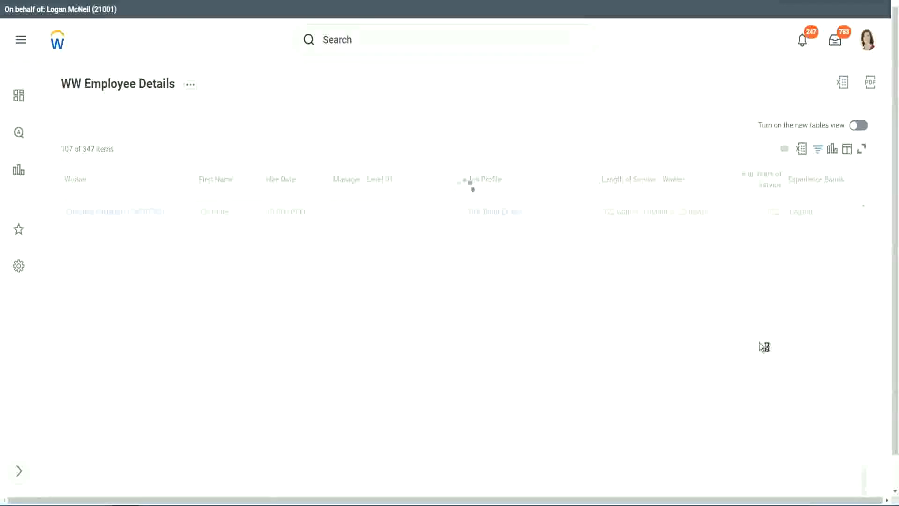
scroll(749, 308, down, 5)
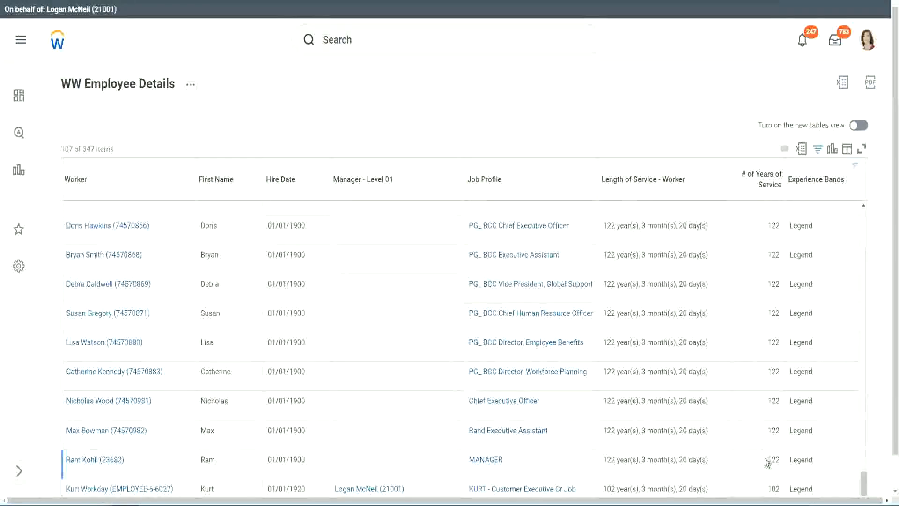
double_click(773, 487)
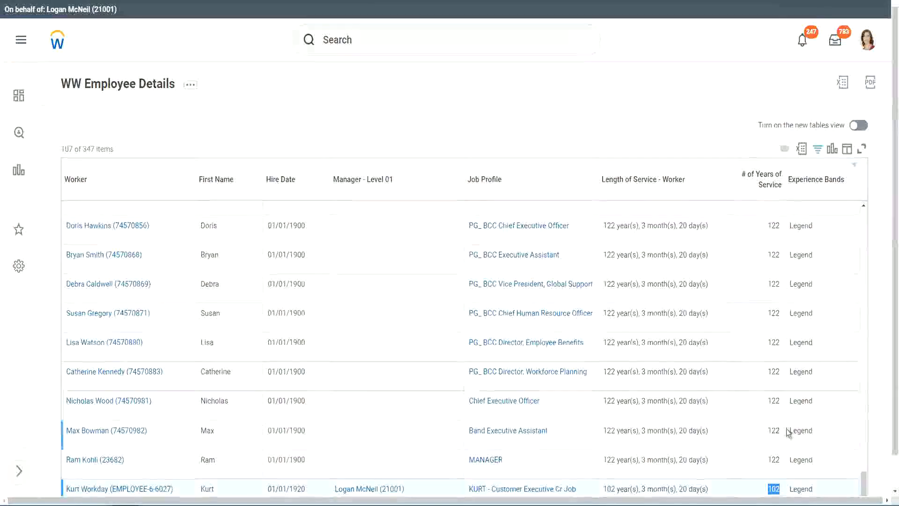
drag(773, 400, 782, 401)
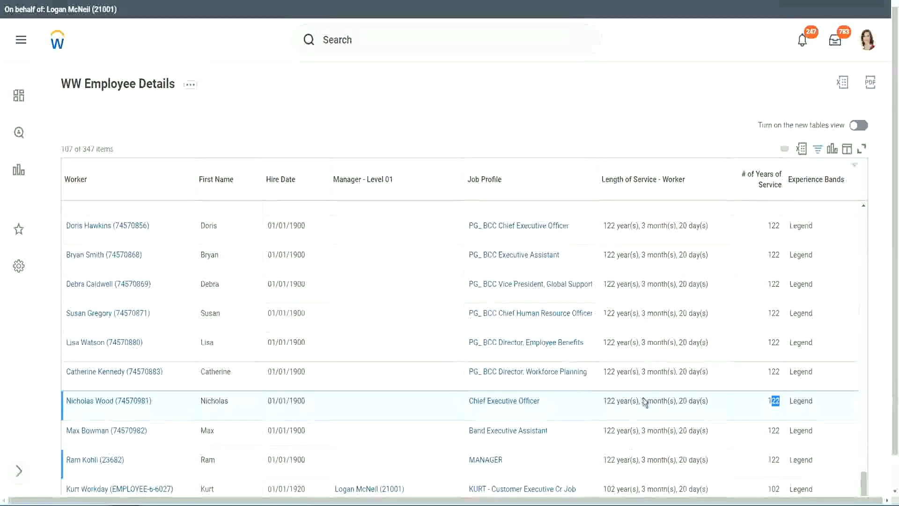
click(754, 372)
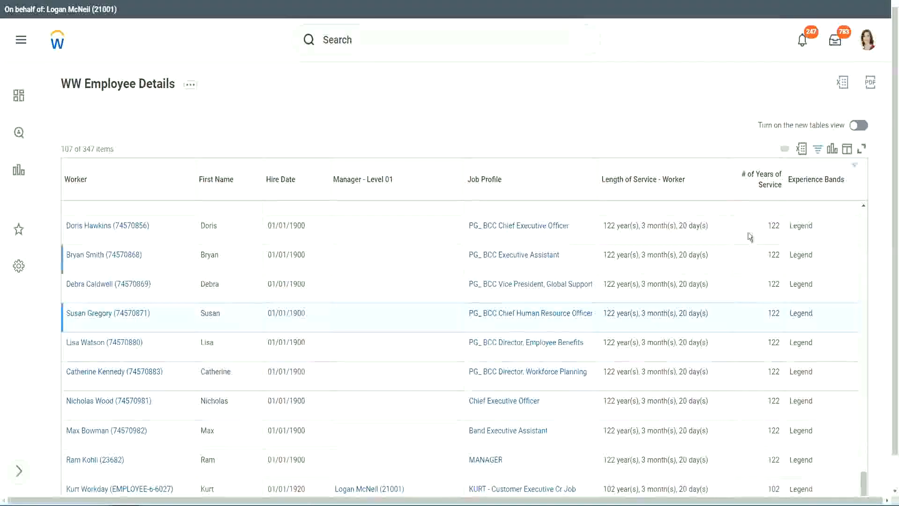
Change the Experience Bands filter value from Legend to Experienced and apply it
click(821, 185)
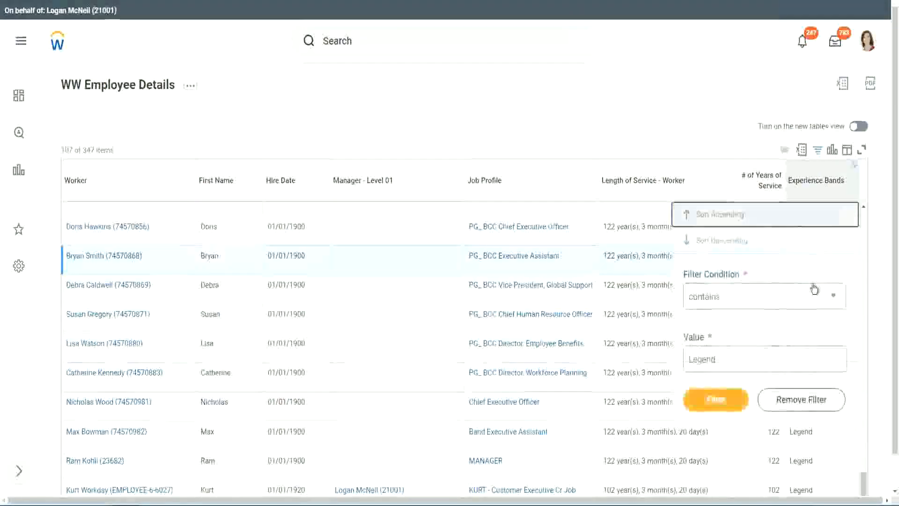
click(737, 362)
drag(738, 361, 620, 362)
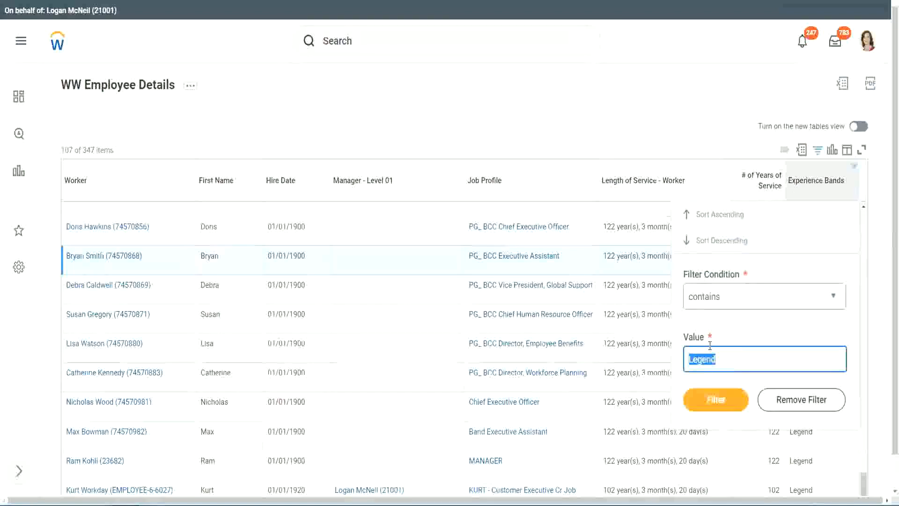
text(Ex)
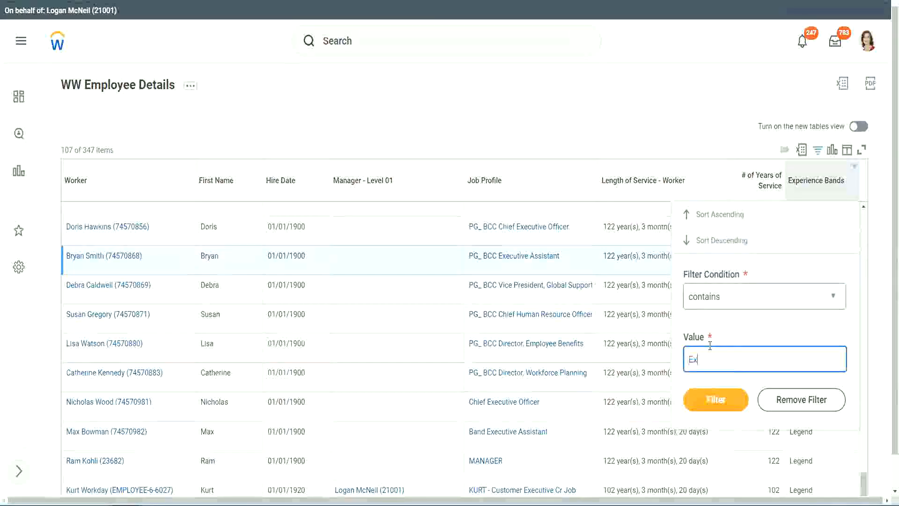
text(per)
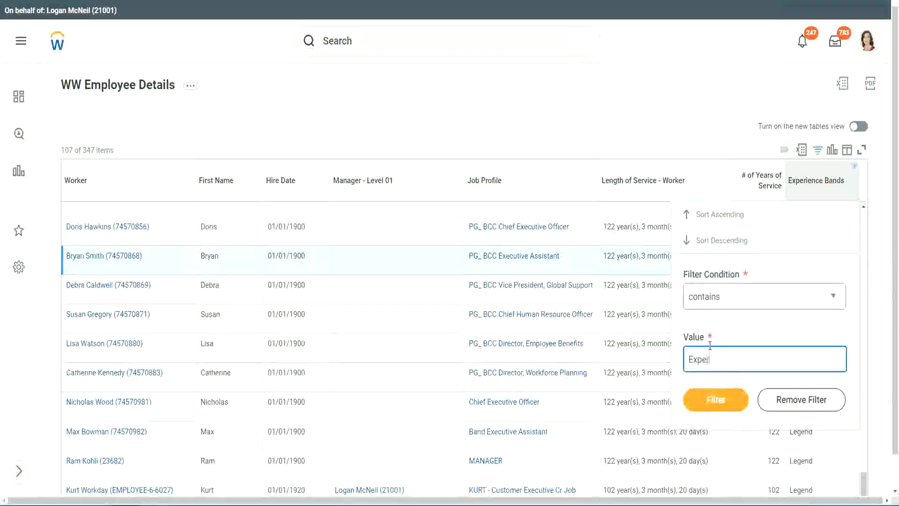
text(ienced)
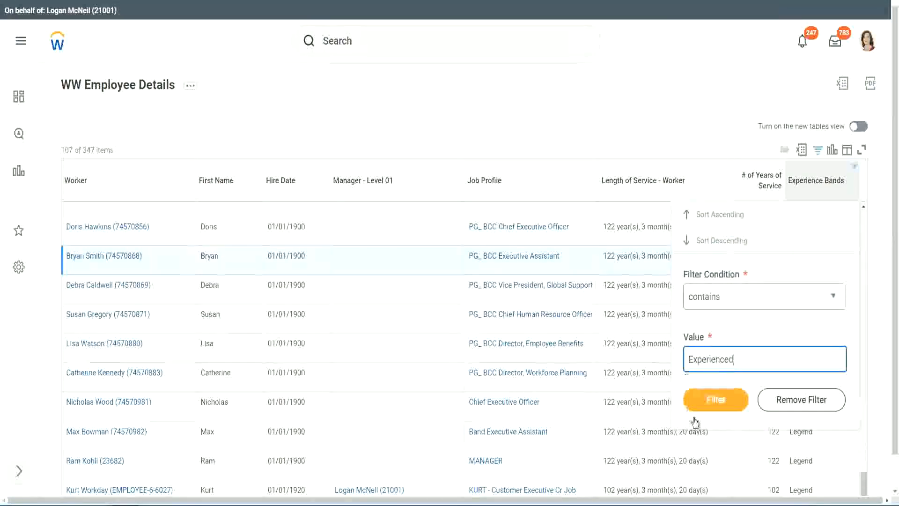
click(721, 399)
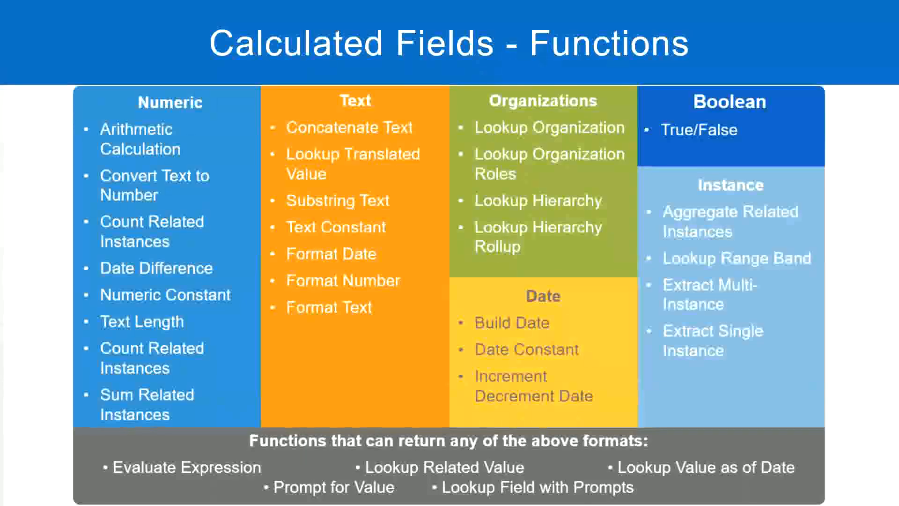
Switch to the Notepad++ notes and review the 8 - 15 years range defined for the Experienced band
key(alt+Tab)
click(83, 116)
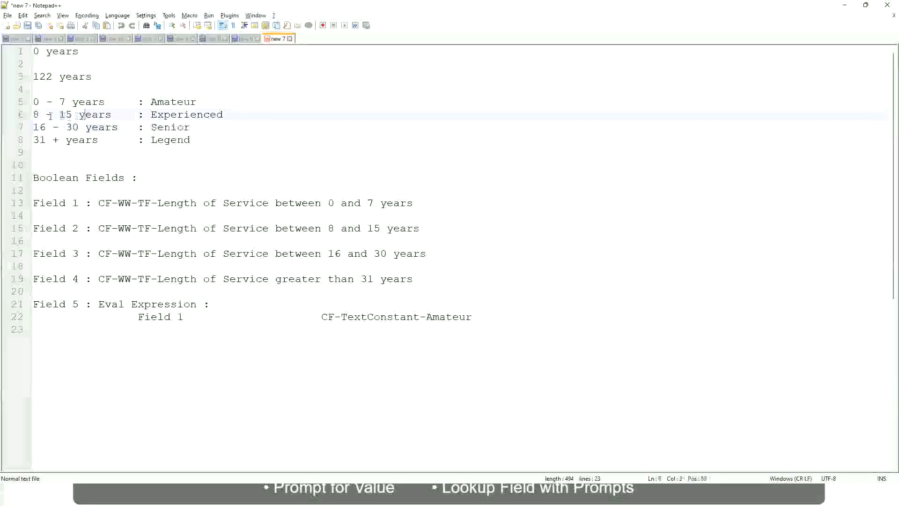
drag(40, 116, 72, 115)
click(75, 115)
click(104, 115)
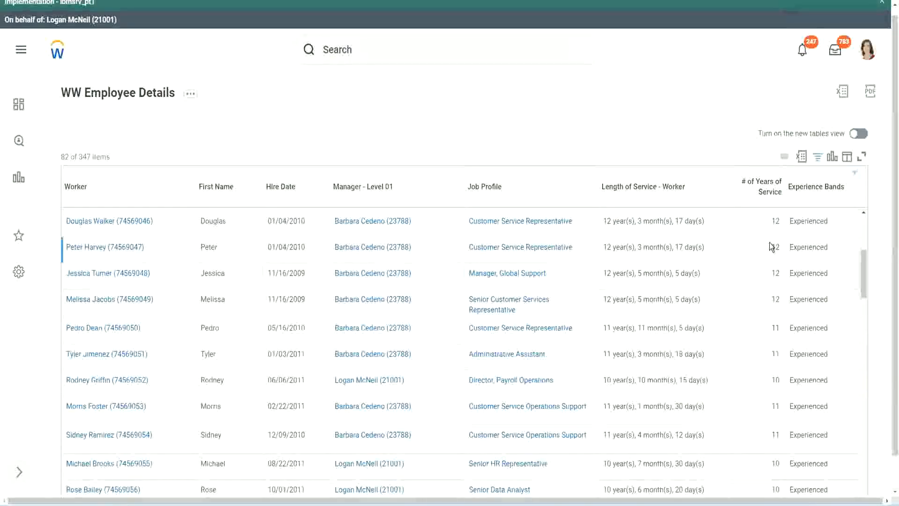
Return to the Workday report and compare years of service with the band across the Experienced rows
double_click(774, 247)
double_click(799, 247)
scroll(772, 321, down, 2)
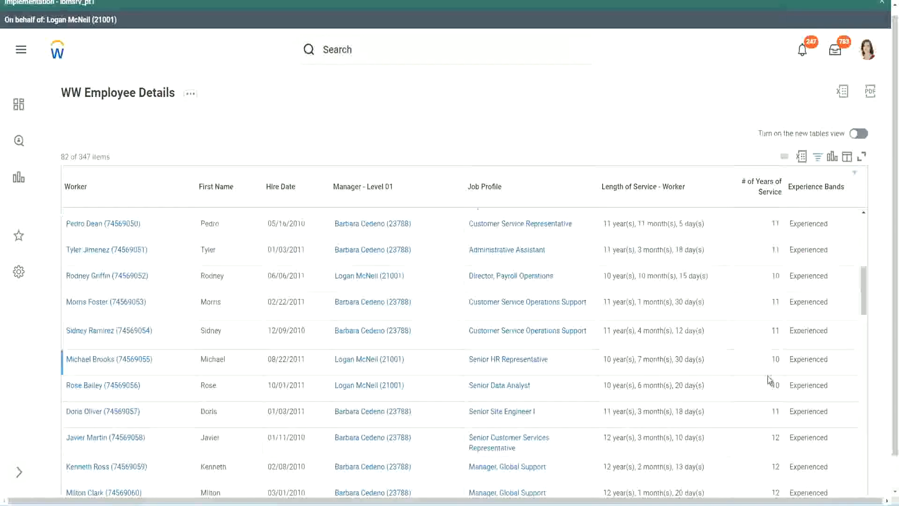
click(774, 341)
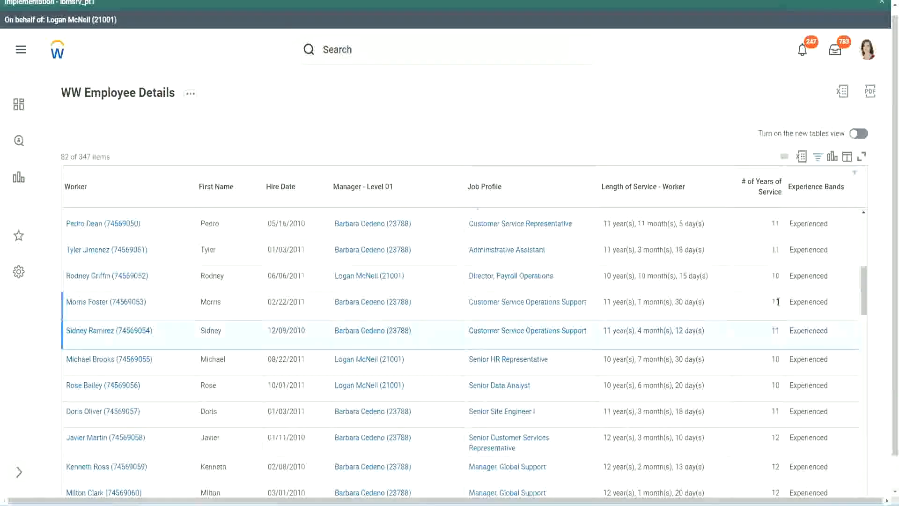
click(803, 313)
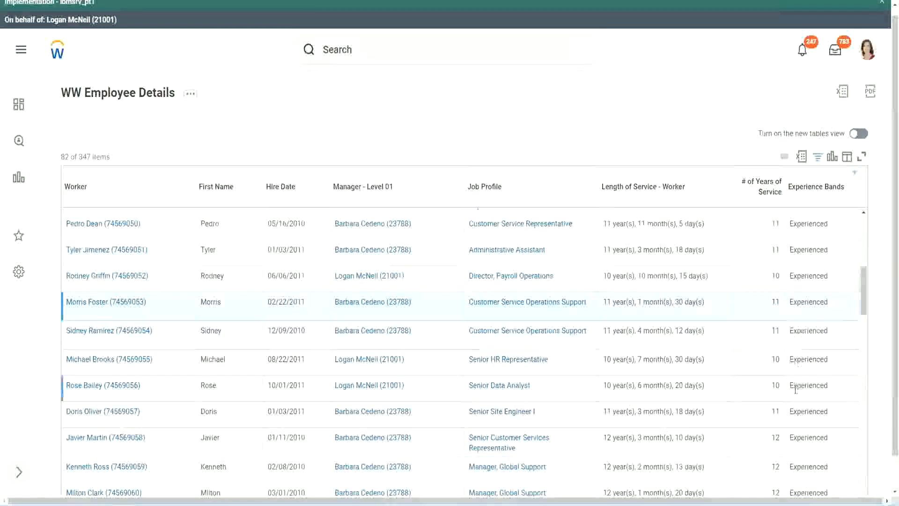
scroll(796, 389, down, 5)
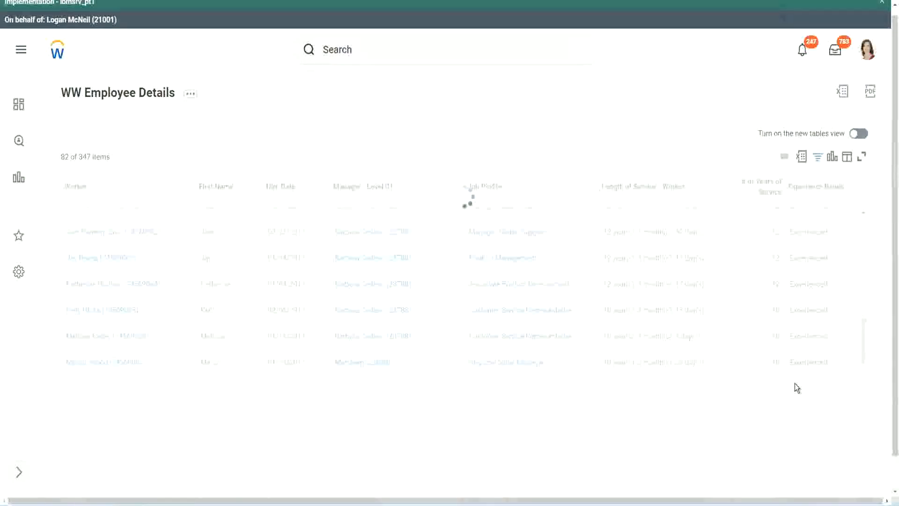